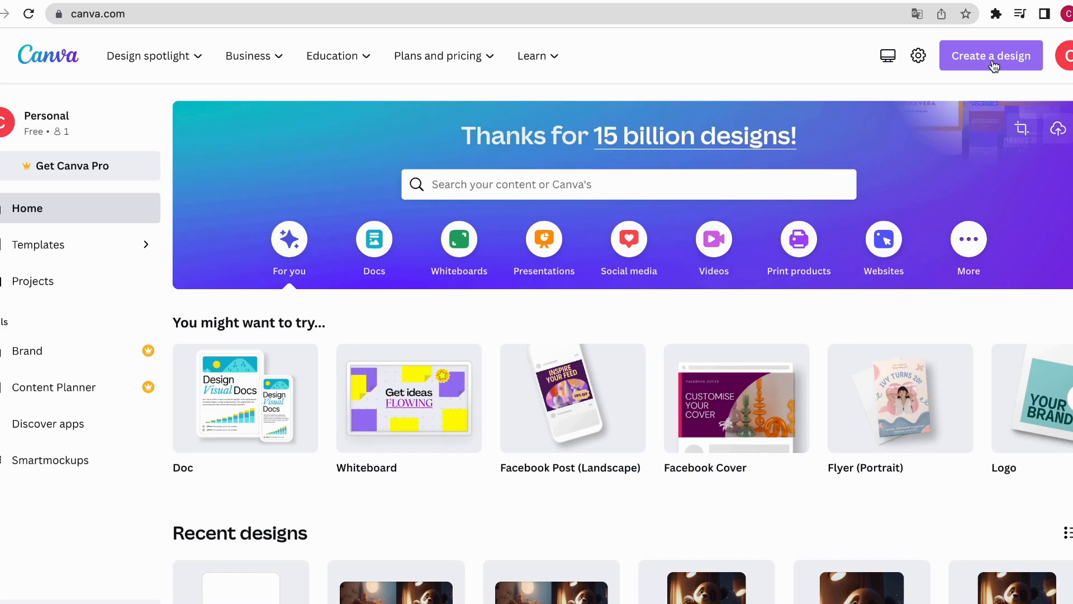
Start a new design with a custom size of 5 × 8 in.
click(993, 59)
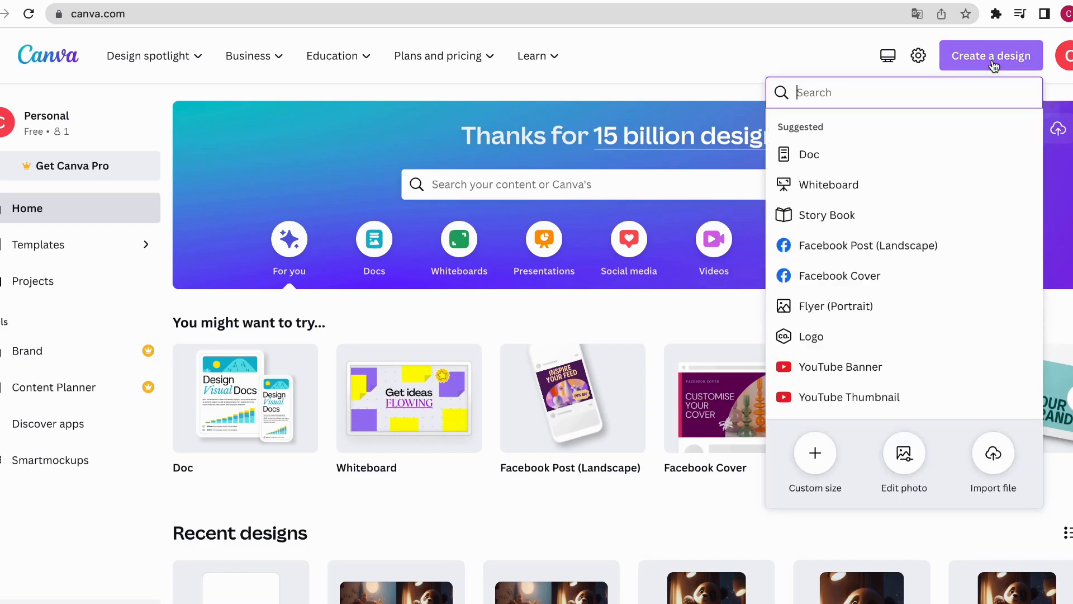
click(832, 452)
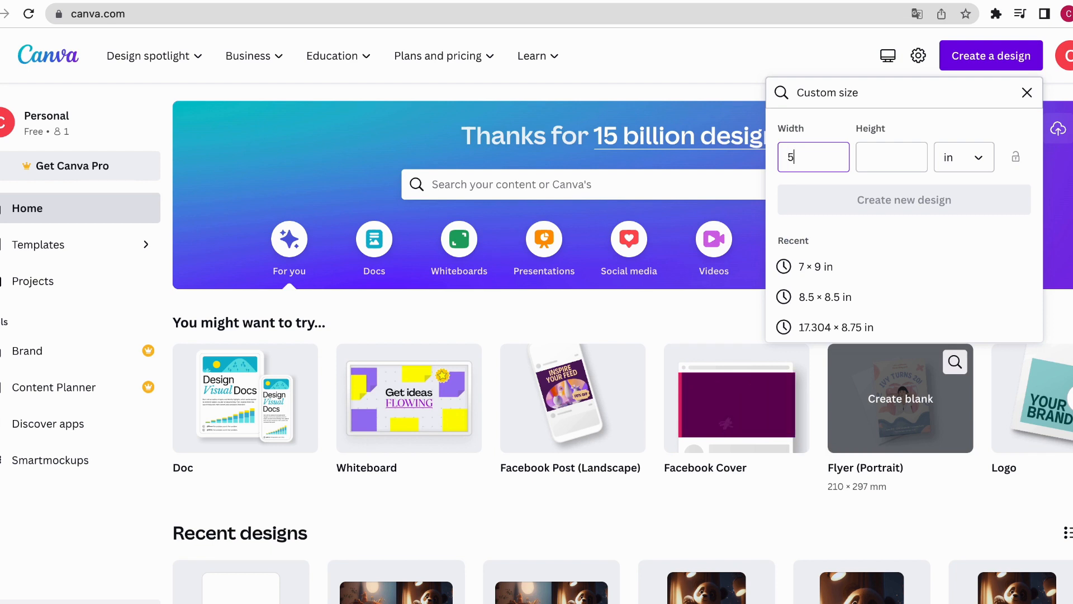
text(5)
click(883, 157)
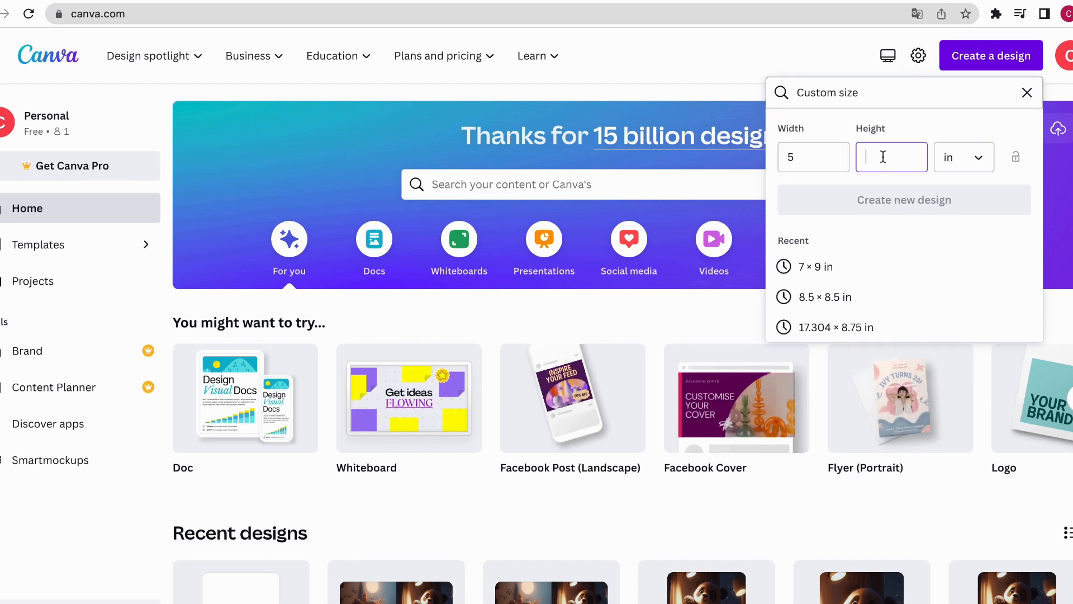
text(8)
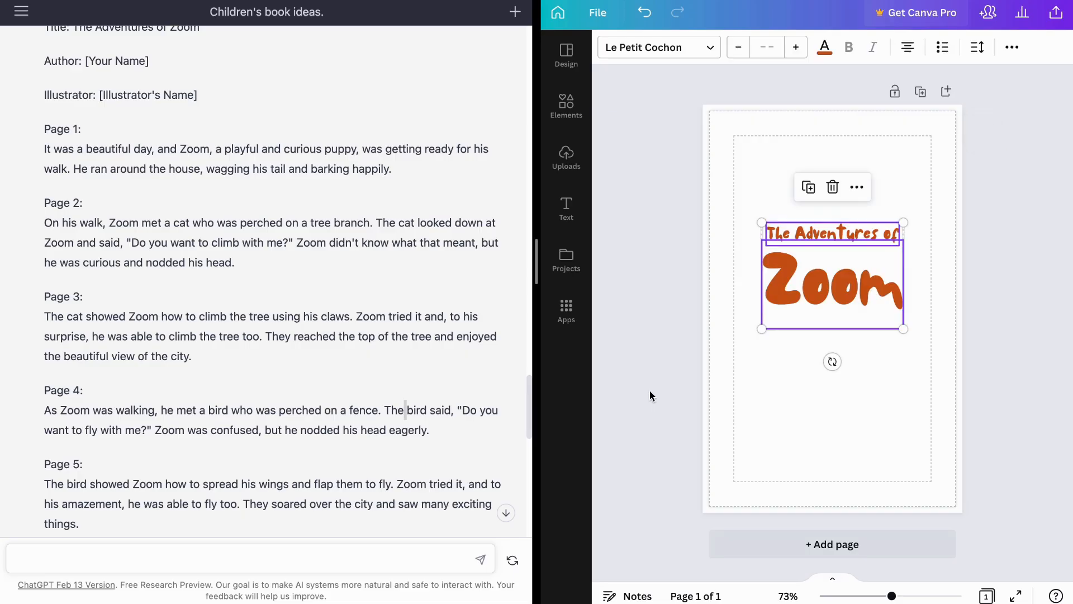
Add a second page after the Zoom title page and paste the story's Page 1 text from ChatGPT onto it.
click(650, 390)
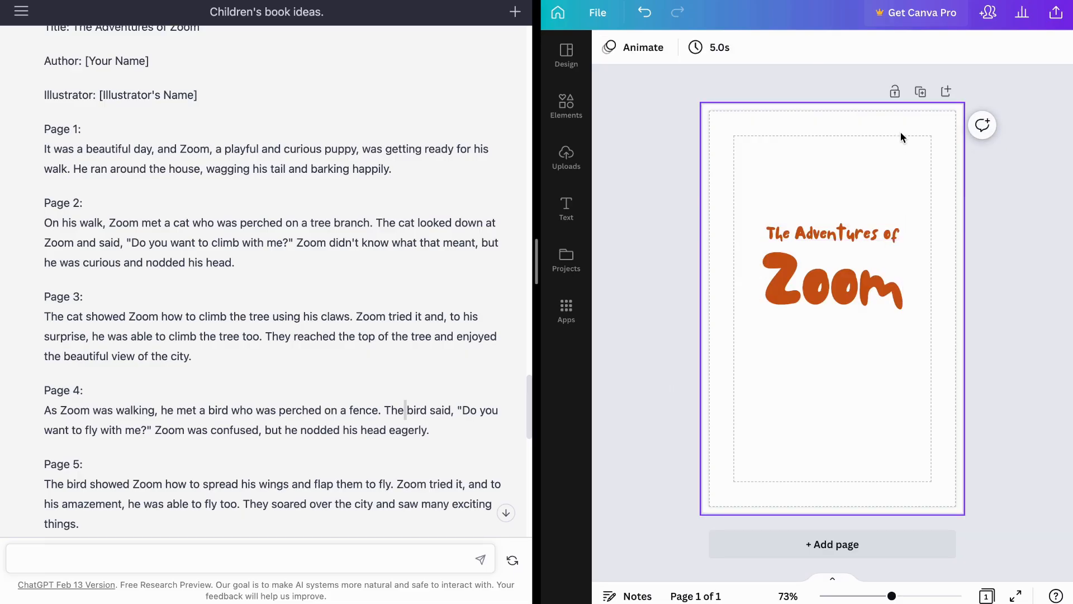
key(ctrl+Return)
drag(396, 172, 40, 150)
key(super+c)
click(653, 270)
key(super+v)
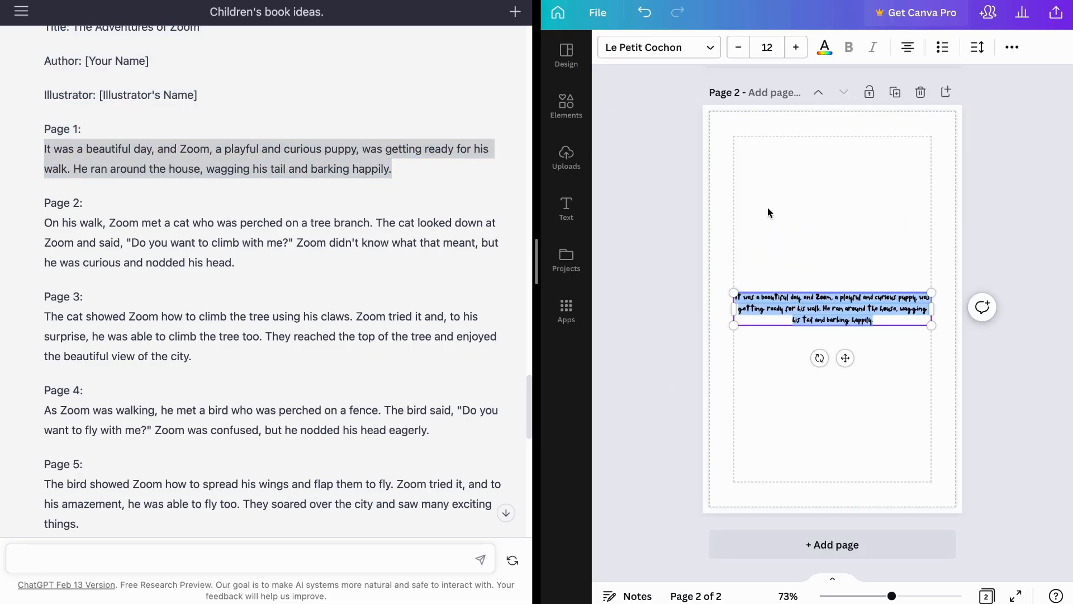
Change the font of the pasted story text to Comfortaa Light.
click(660, 49)
click(657, 197)
key(Escape)
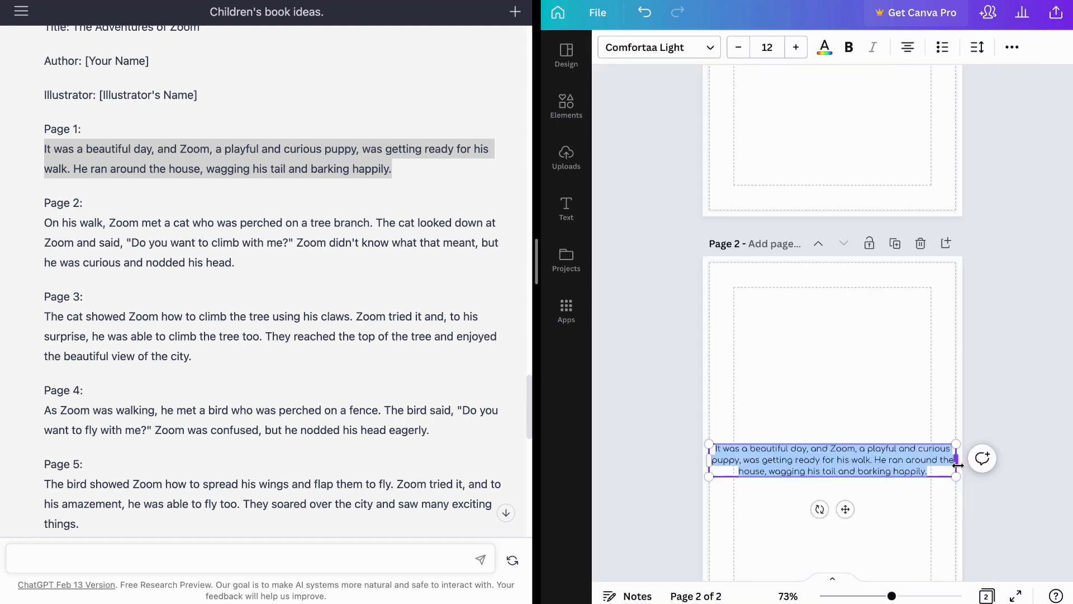
Narrow the story text box to fit inside the inner margin and centre it horizontally on the page.
drag(957, 465, 847, 465)
click(968, 376)
drag(782, 475, 837, 440)
Enlarge the story text to size 18 with wider line spacing and move it up on the page.
click(768, 45)
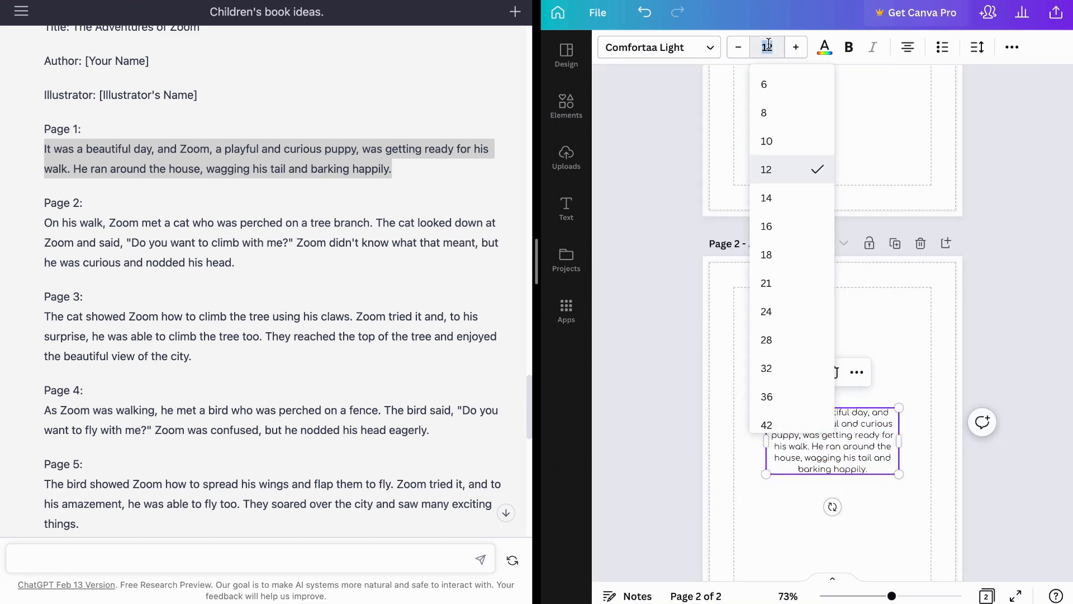
text(18)
key(Return)
click(977, 47)
drag(957, 152, 979, 152)
click(1000, 355)
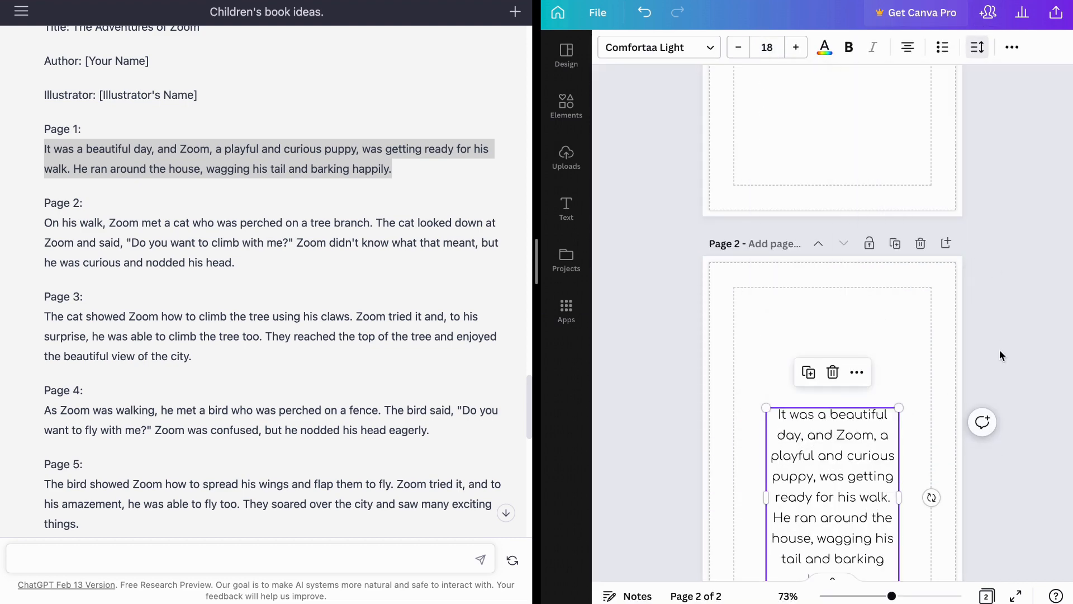
drag(814, 491, 815, 445)
click(727, 335)
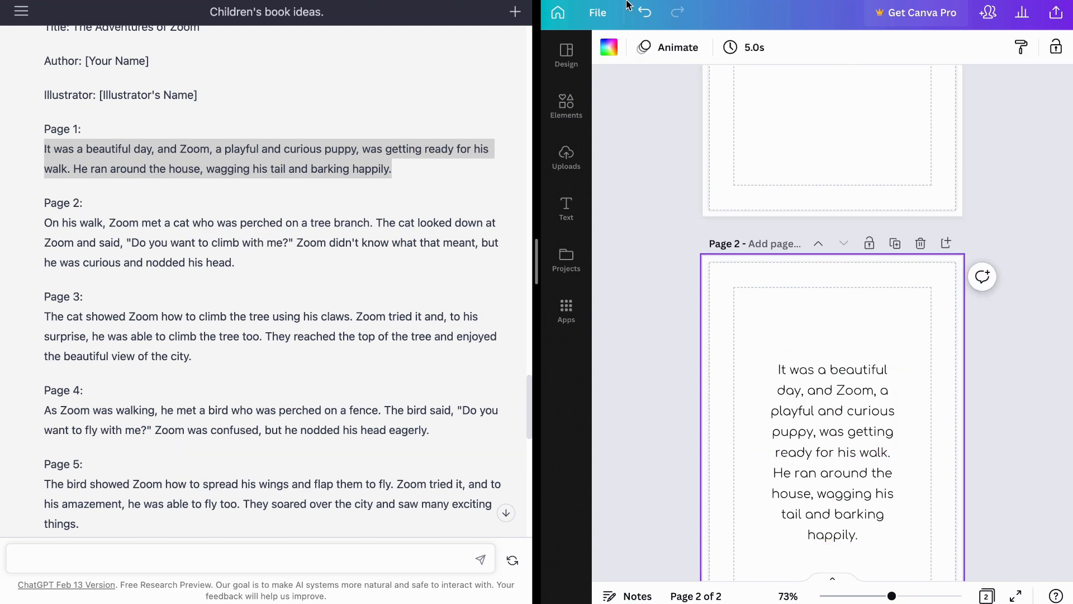
Fill page 2's background with the title's orange from the document colors and make the story text white.
click(608, 47)
click(699, 115)
click(958, 391)
click(825, 47)
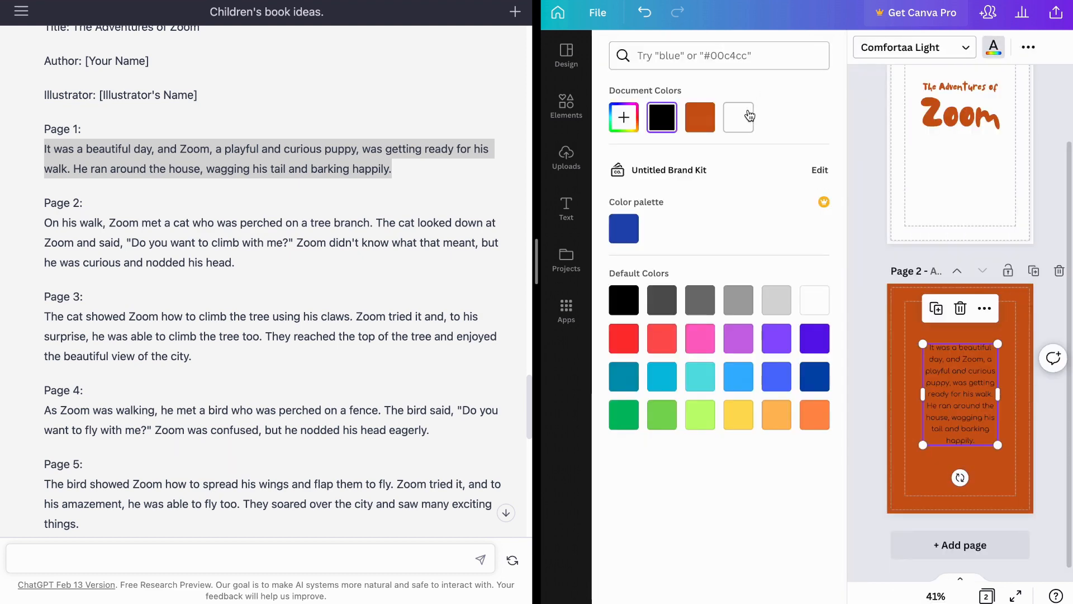
click(740, 113)
click(984, 487)
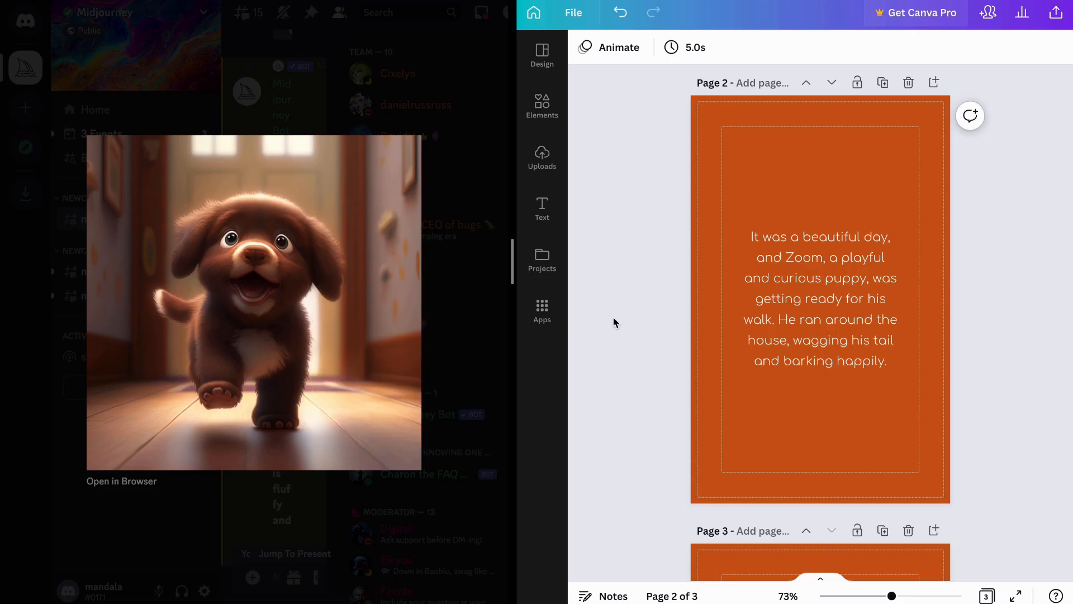
Place the puppy image on a new page after the cover, enlarge it to about 8.4 × 8.4 in and shift it to fill the page.
scroll(615, 318, up, 5)
scroll(615, 315, down, 1)
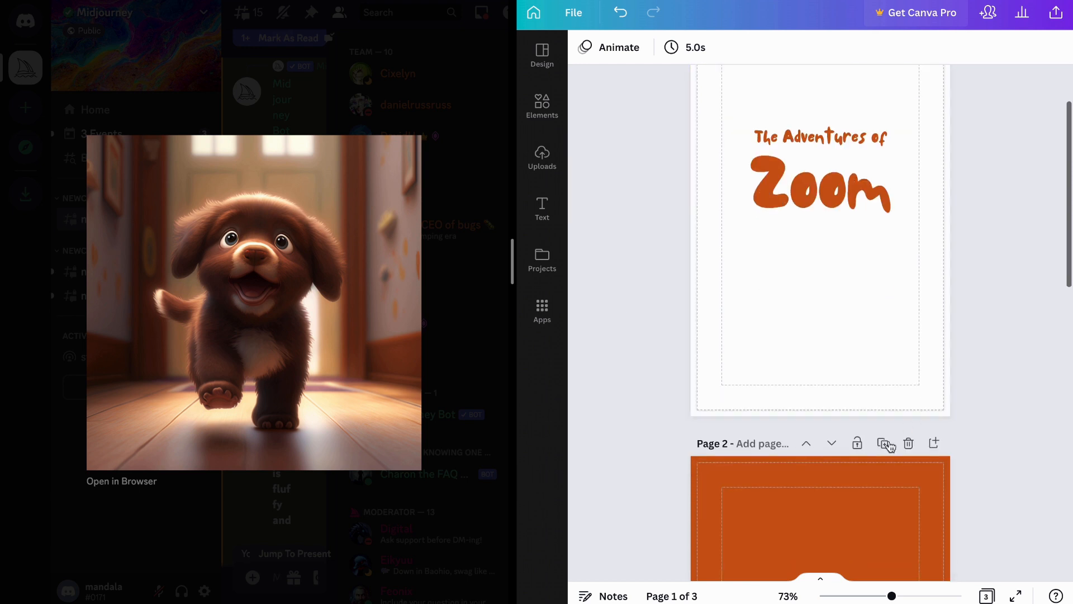
drag(626, 107, 604, 86)
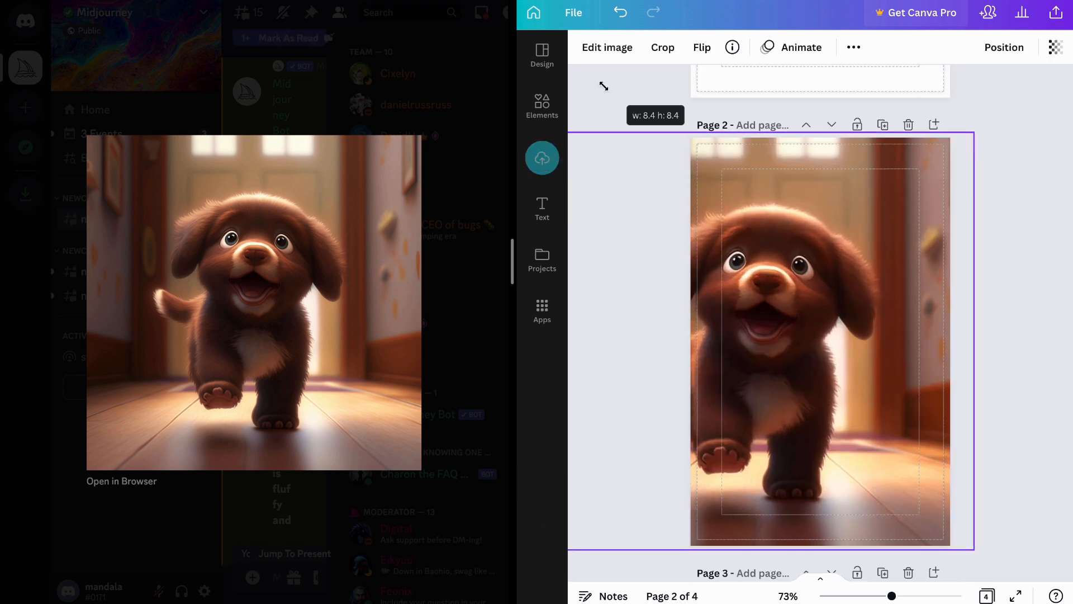
drag(783, 173, 837, 173)
key(Escape)
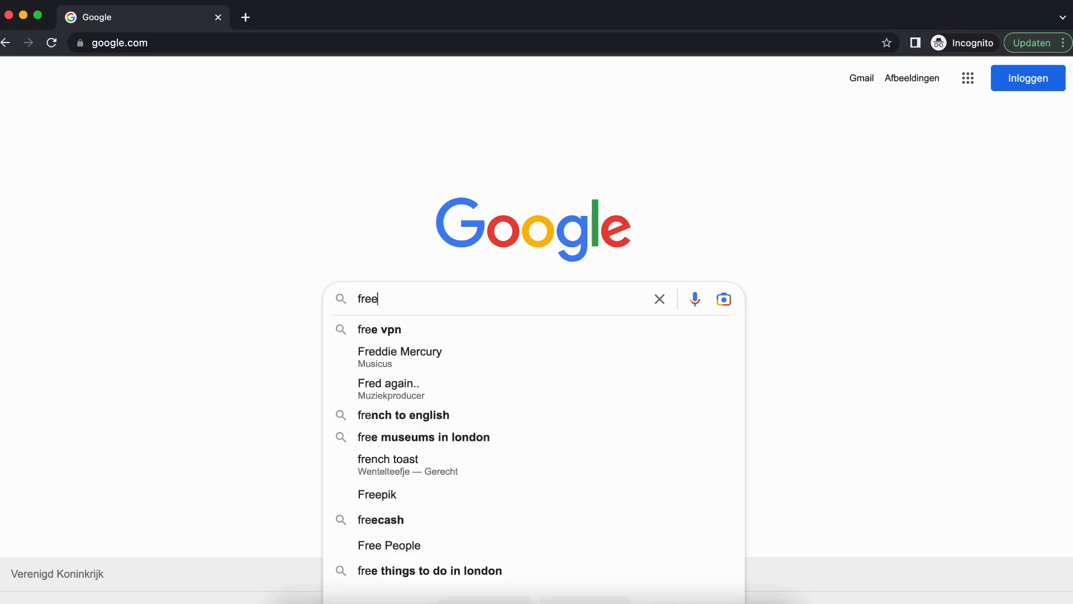
Search Google for "free plagiarism checker" and look through the results.
text(e pla)
click(521, 333)
scroll(317, 374, down, 5)
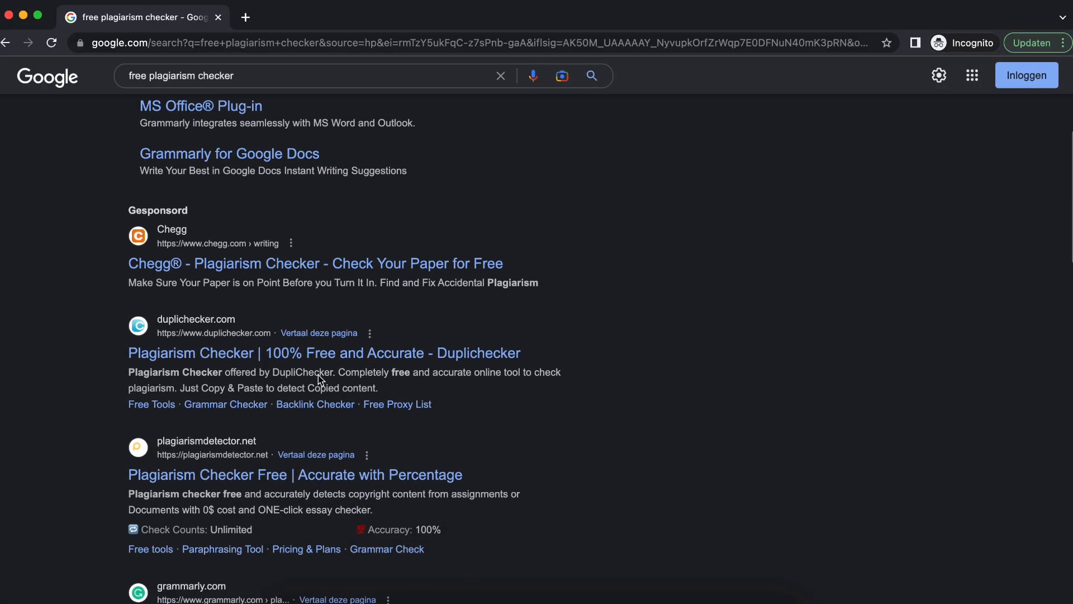
scroll(319, 453, down, 4)
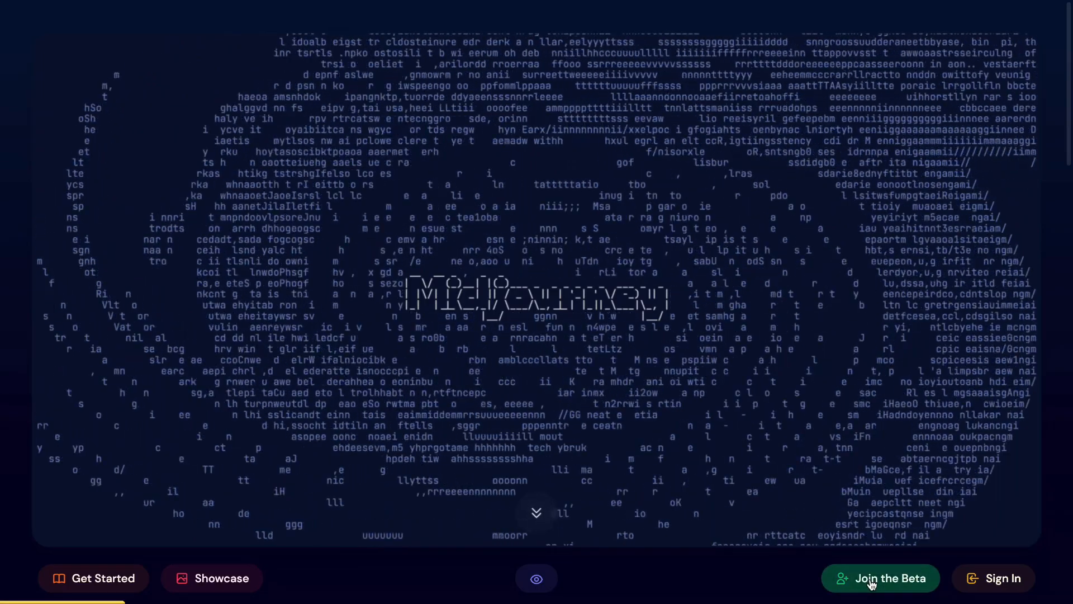
Join the Midjourney beta and open a newbies channel on its Discord server.
click(870, 579)
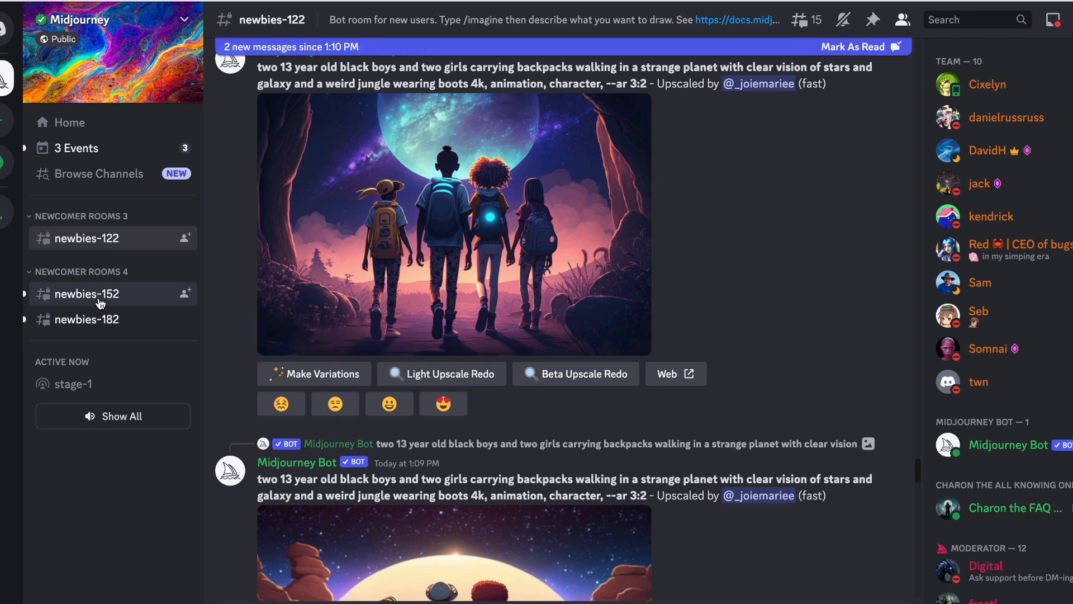
click(100, 303)
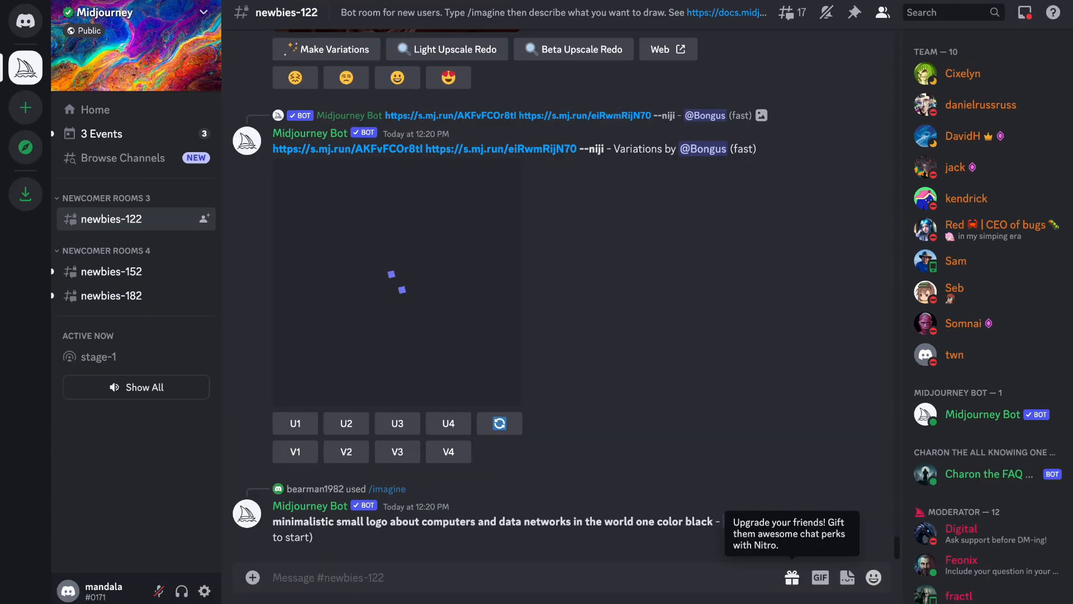
Submit an /imagine prompt for a very playful, curious, fluffy puppy running around the house, barking happily, with big brown puppy eyes, Pixar unreal.
text(/imagine)
key(Tab)
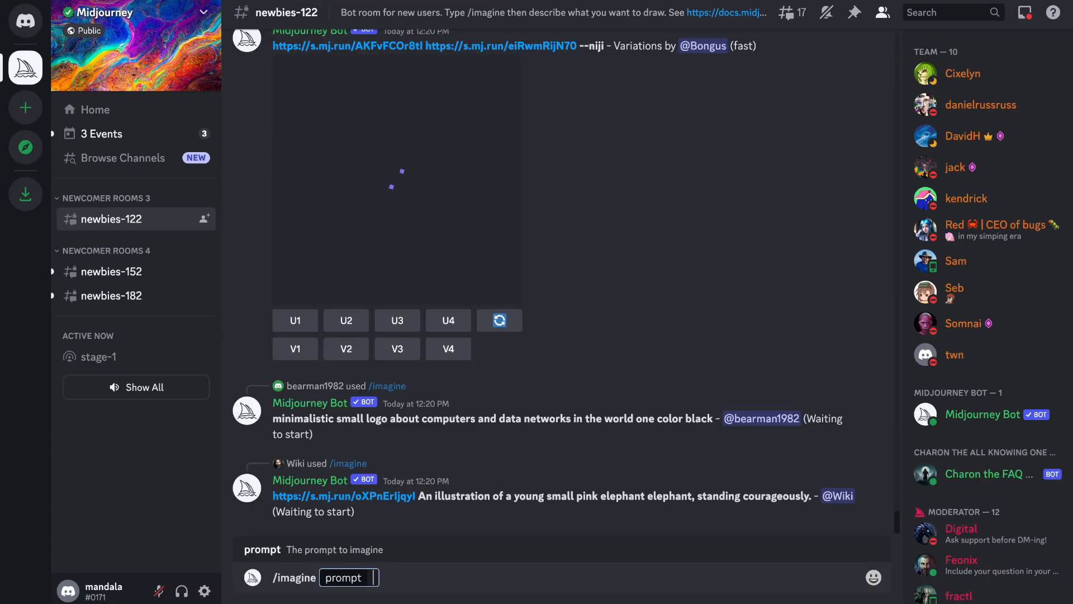
text(a very)
key(ctrl+v)
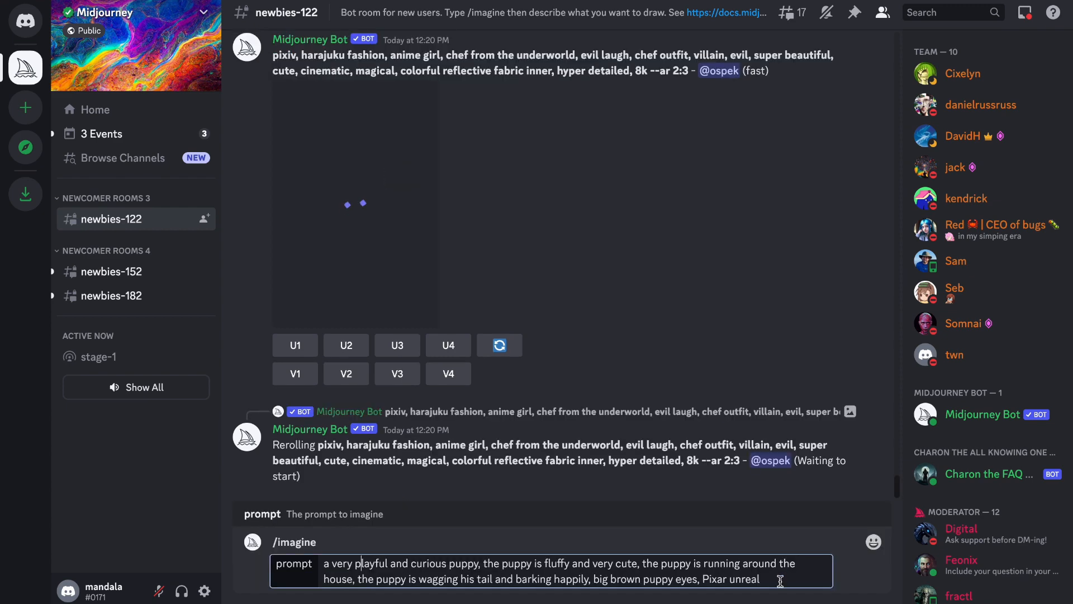
key(Return)
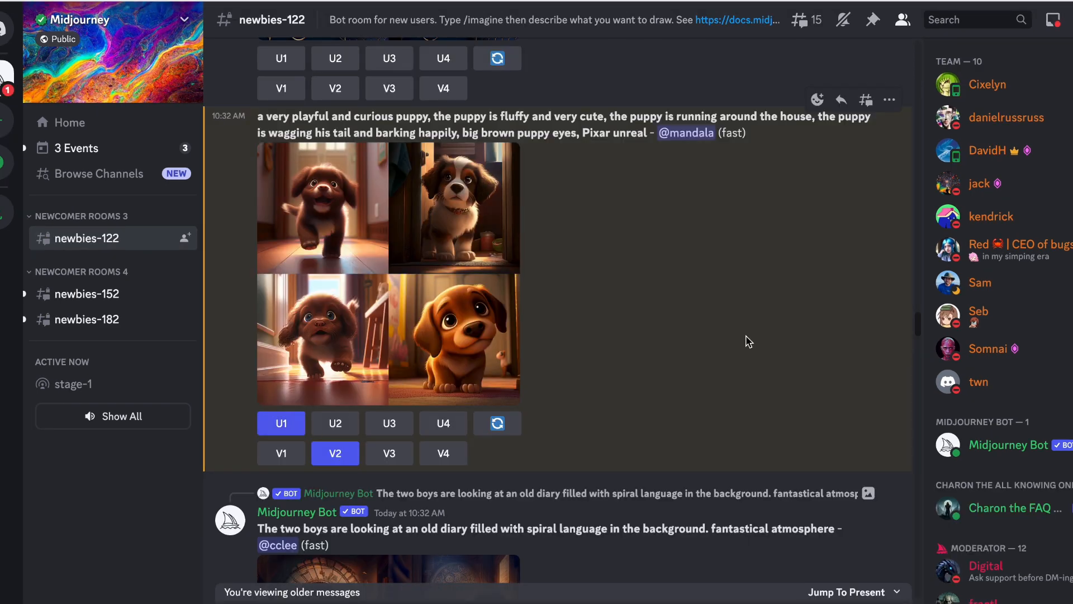
View the grid of four generated puppy images enlarged.
click(414, 349)
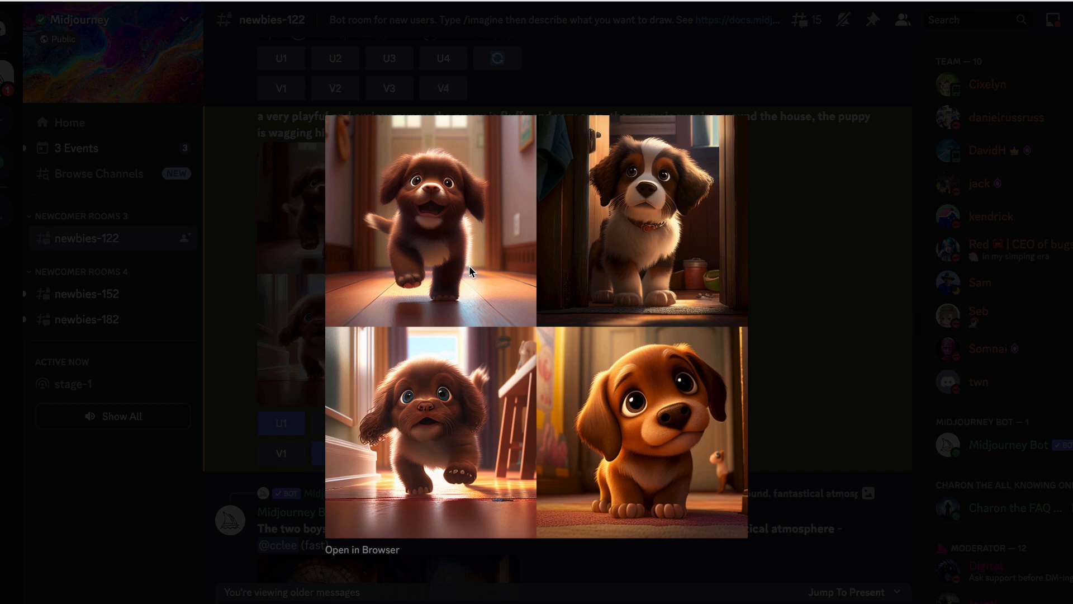
click(297, 358)
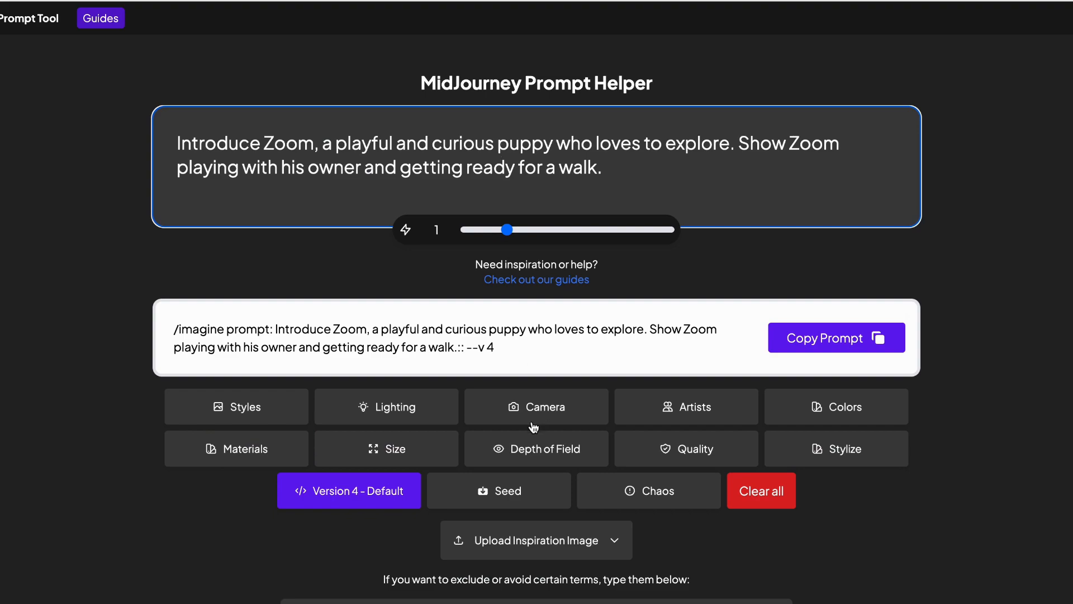
Add Direct Sunlight lighting and 2x quality to the Zoom prompt in MidJourney Prompt Helper.
click(424, 419)
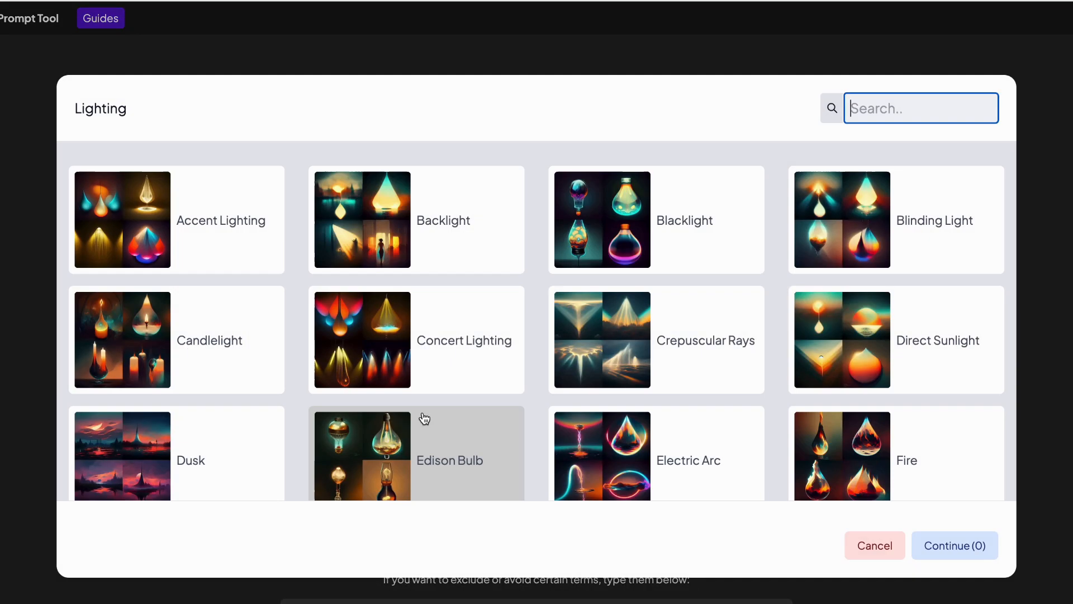
click(830, 354)
click(956, 545)
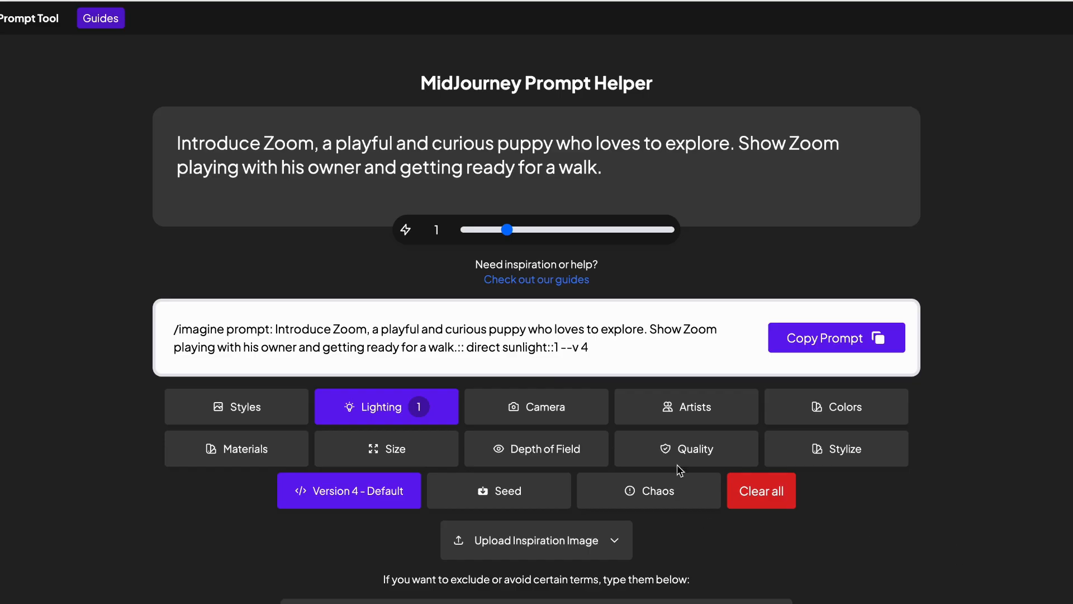
click(691, 450)
click(695, 567)
Set the prompt's aspect ratio to 1:2 Vertical and copy the finished prompt.
click(395, 448)
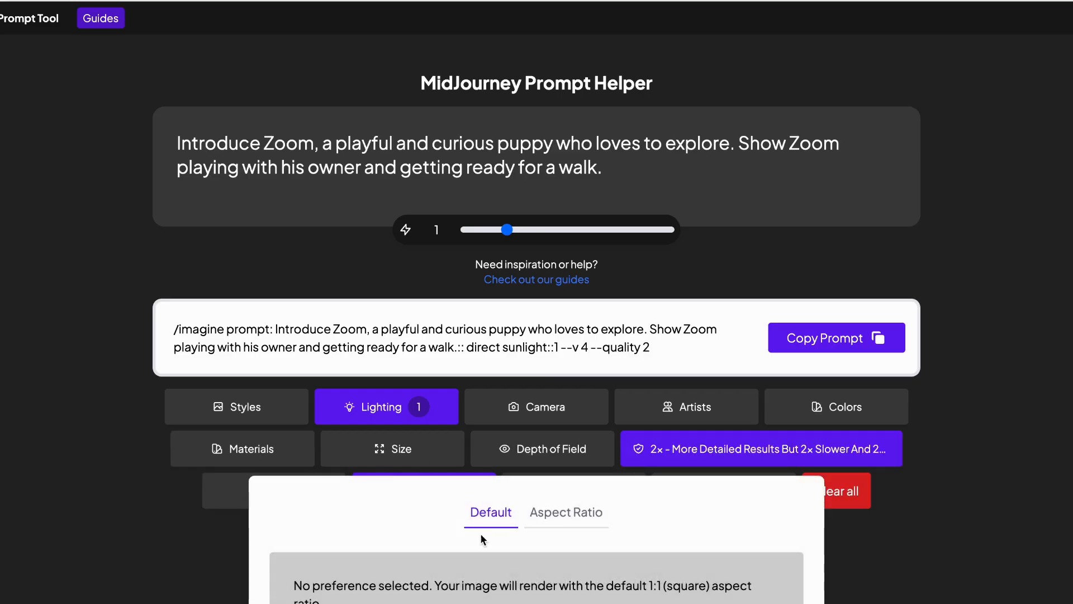
click(569, 510)
scroll(569, 503, down, 2)
click(568, 506)
click(565, 520)
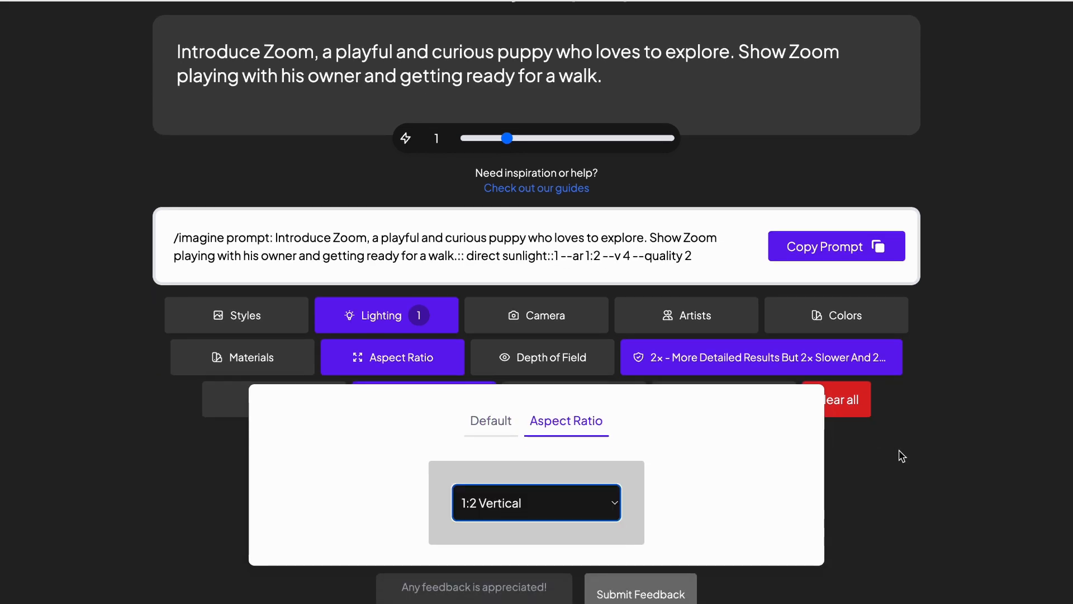
click(834, 455)
click(839, 260)
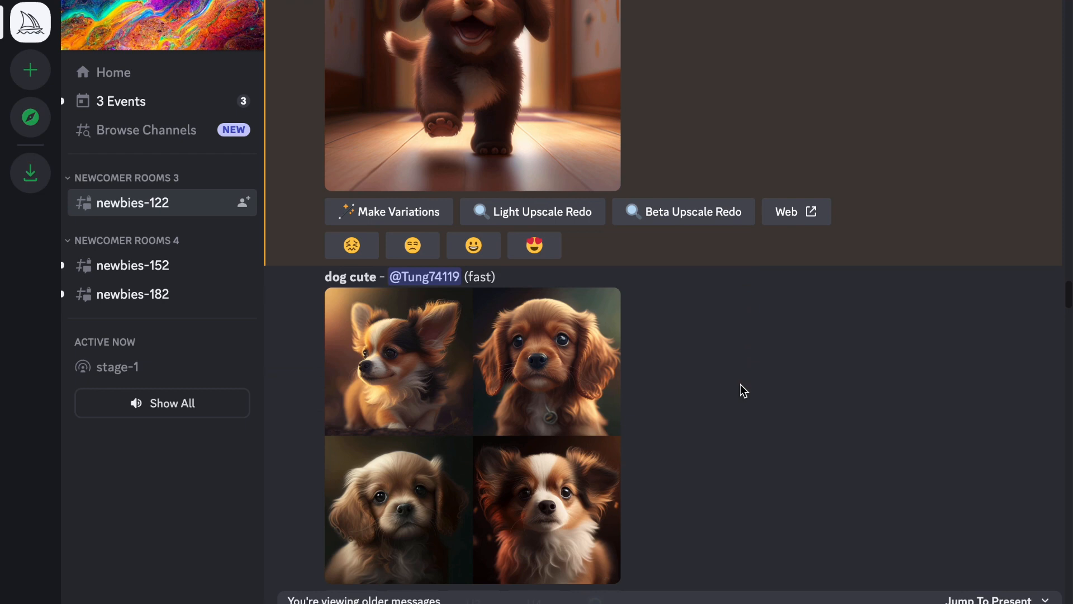
scroll(740, 384, down, 10)
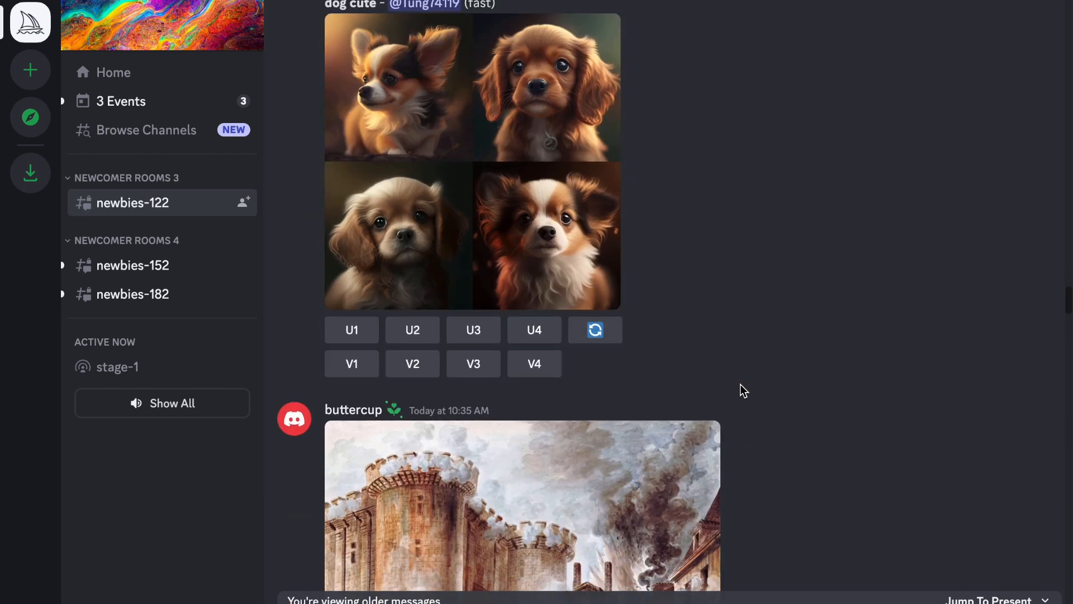
scroll(662, 262, down, 6)
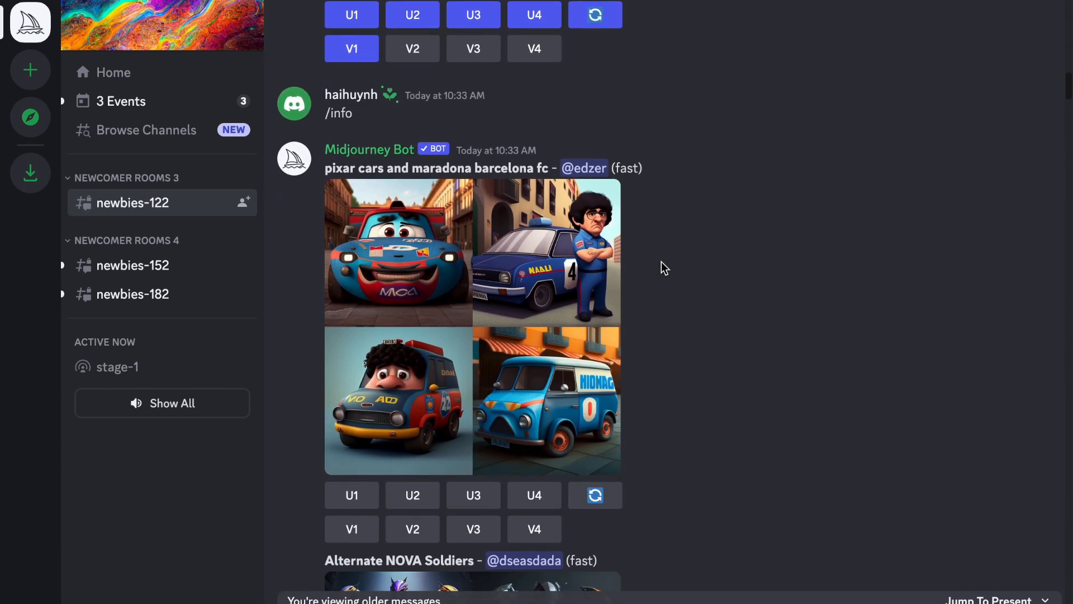
scroll(662, 262, down, 4)
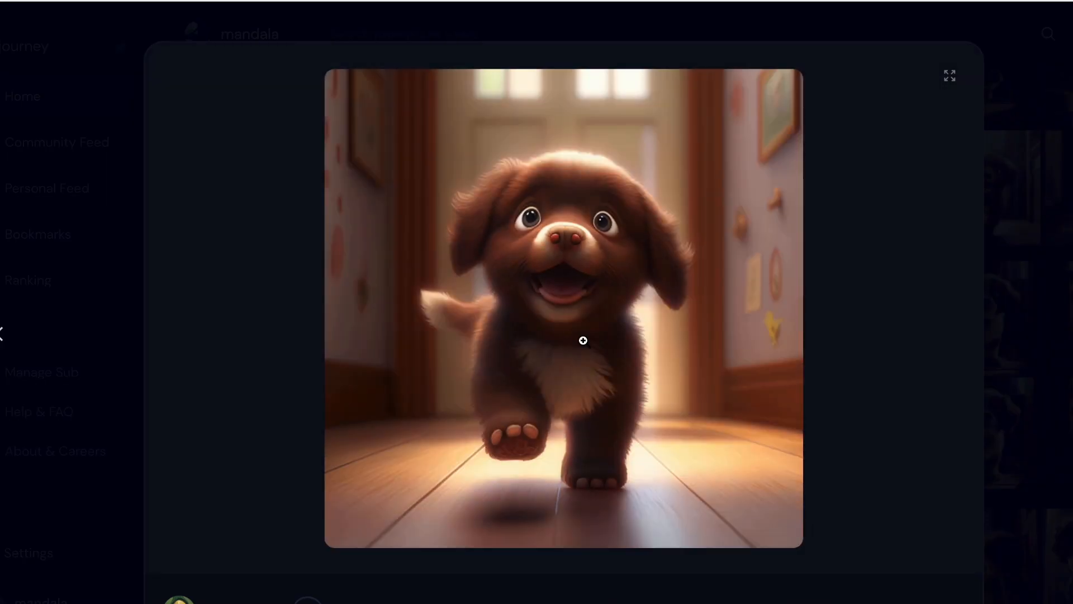
Copy the brown puppy image's address and paste it into a new /imagine prompt in the newbies-122 channel.
right_click(583, 340)
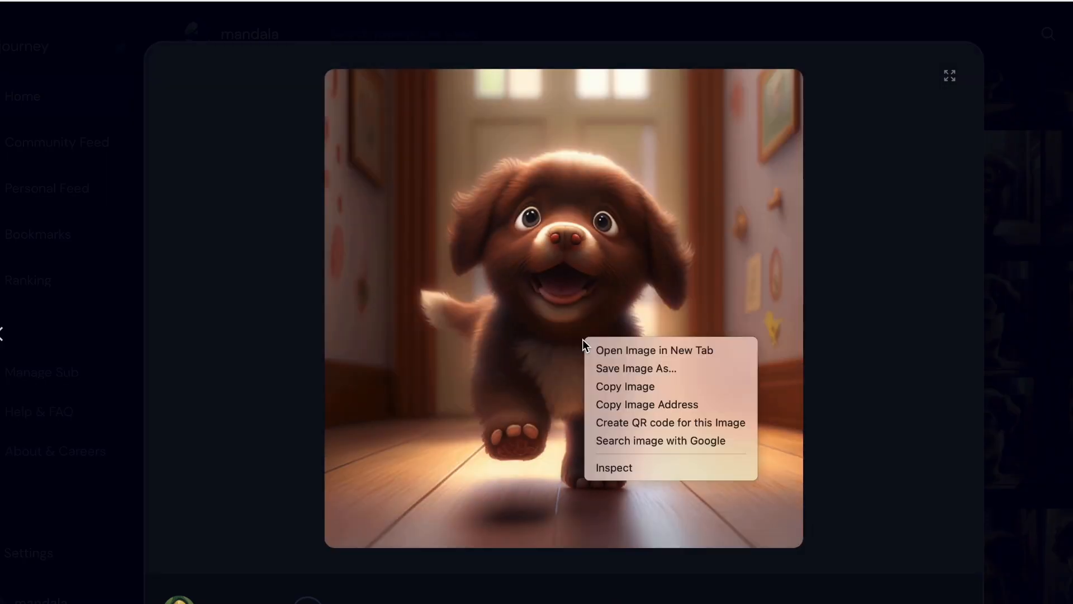
click(637, 404)
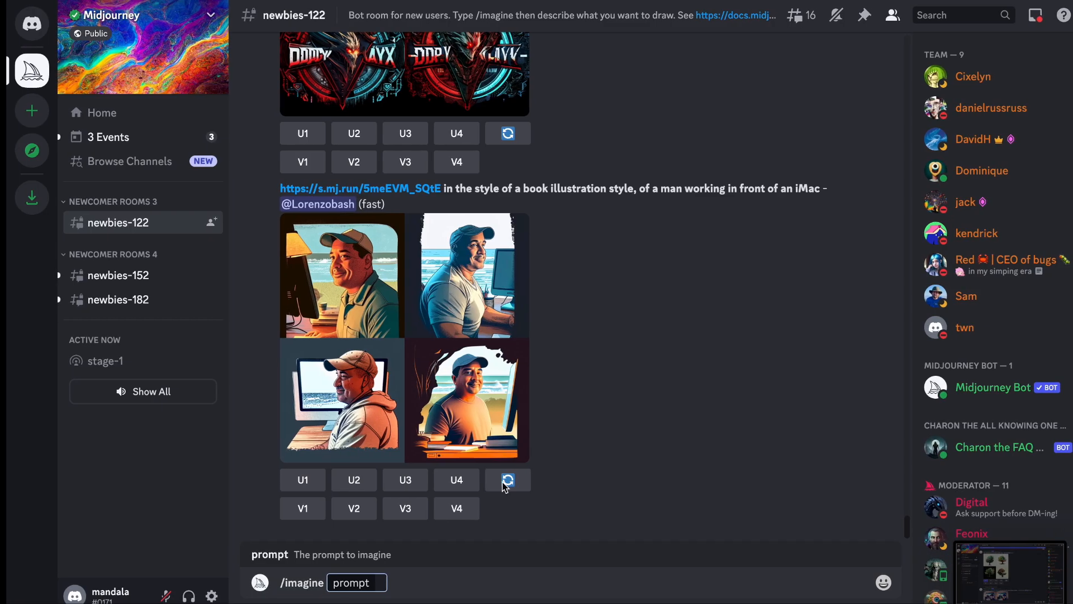
key(ctrl+v)
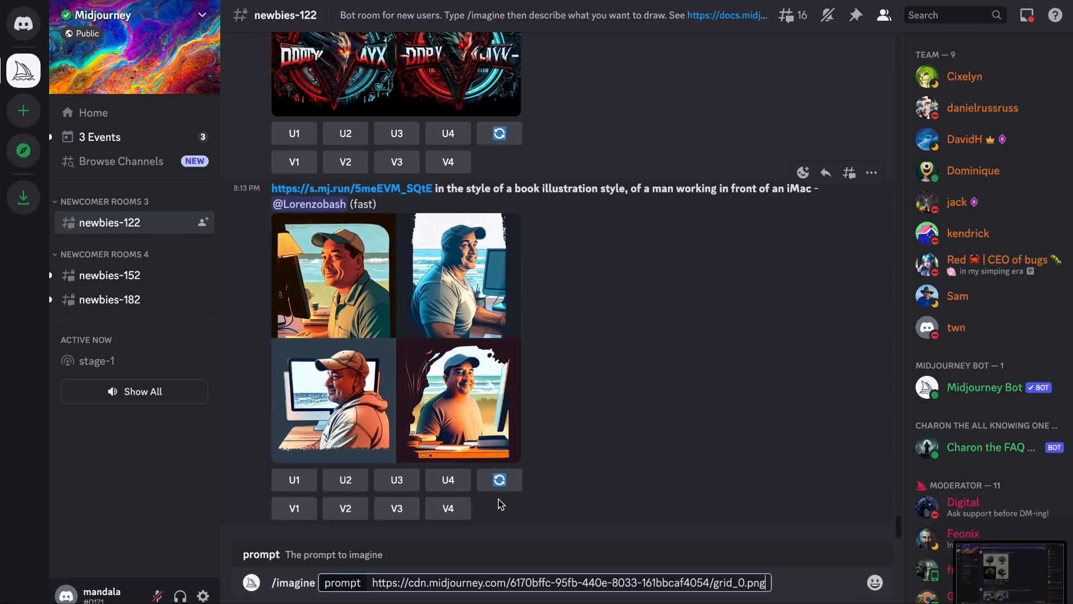
Append the copied prompt about Zoom spotting a cat on a tree branch after the image address and submit it to Midjourney.
key(ctrl+v)
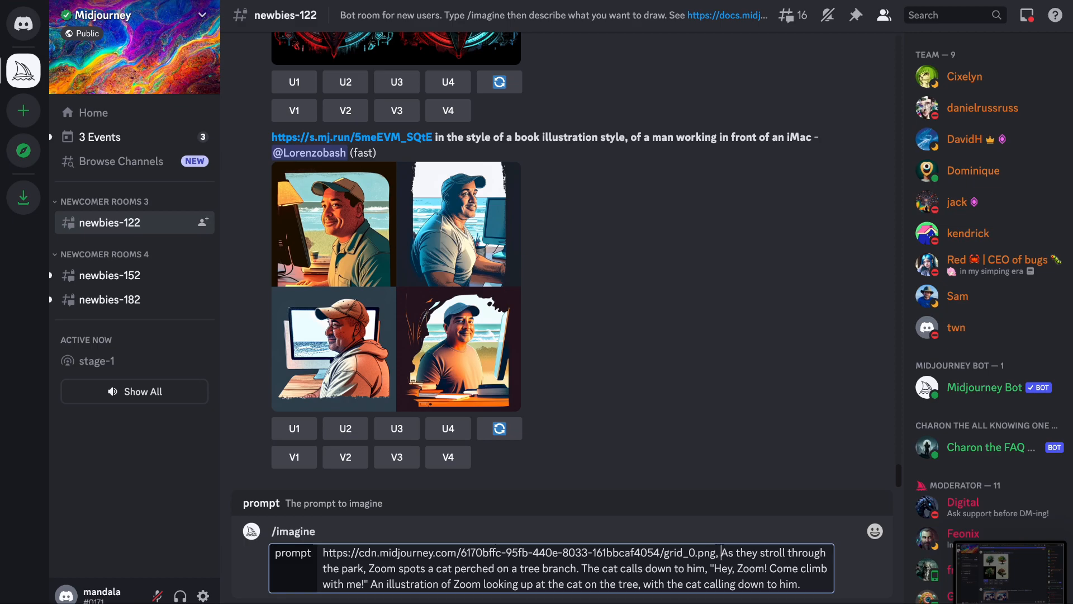
key(Return)
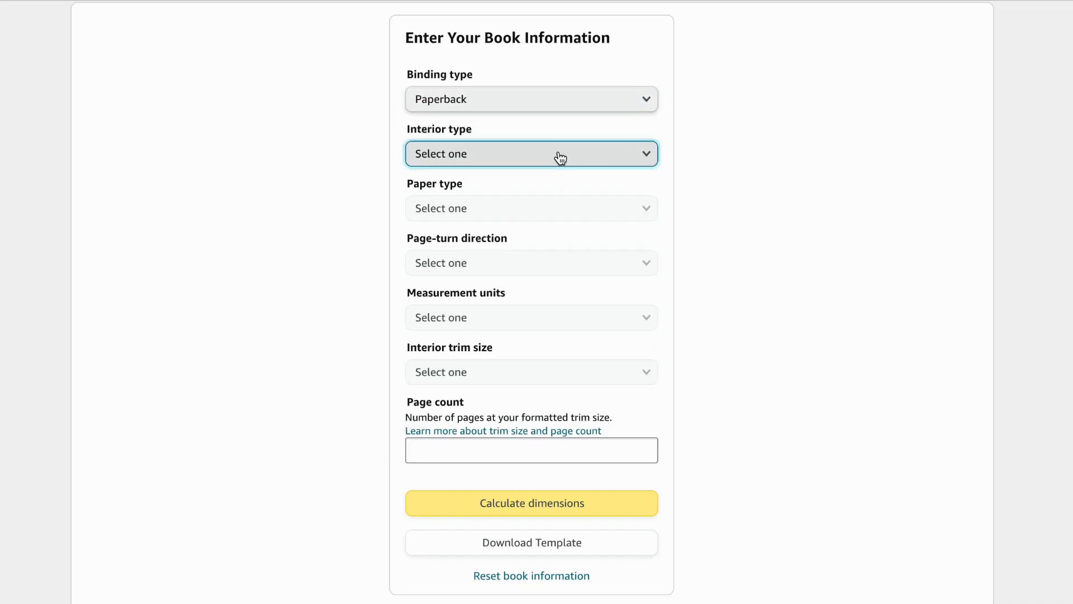
In the KDP cover calculator, set interior type to Premium color, paper type to White paper and page-turn direction to Left to Right.
click(555, 158)
click(560, 174)
click(555, 210)
click(555, 210)
click(548, 269)
click(548, 267)
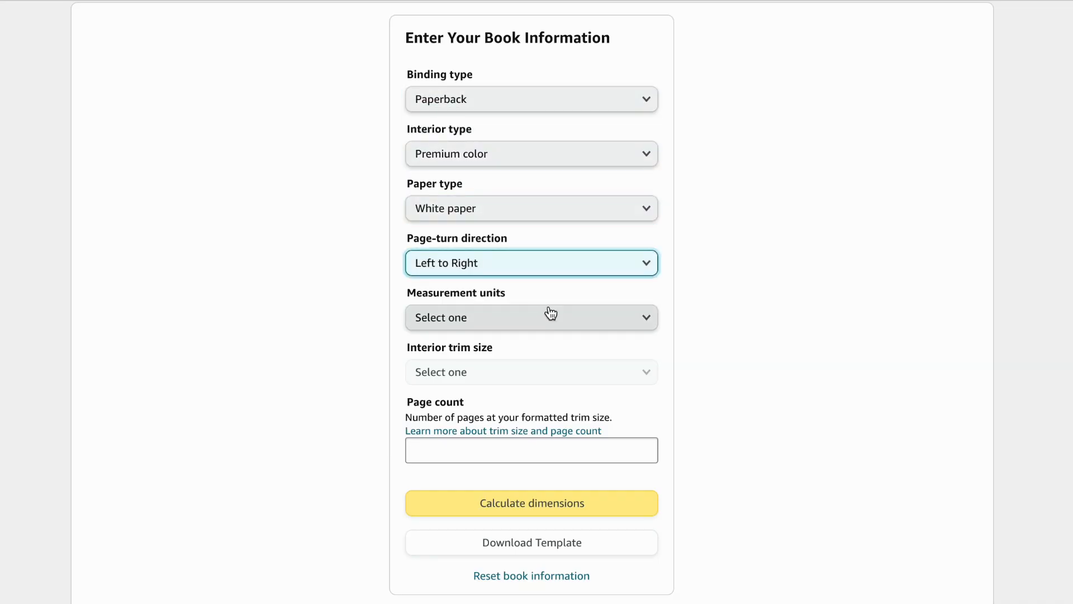
Set measurement units to Inches, trim size to 5 x 8 in and page count to 24, and calculate the cover dimensions.
click(547, 316)
click(548, 319)
click(541, 376)
click(541, 374)
click(534, 448)
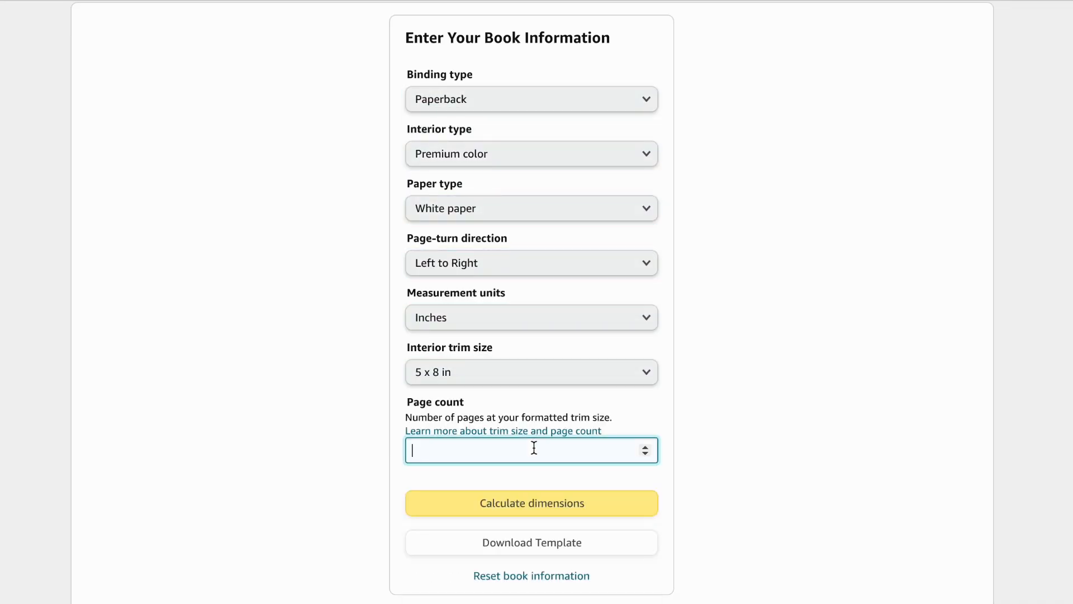
click(541, 502)
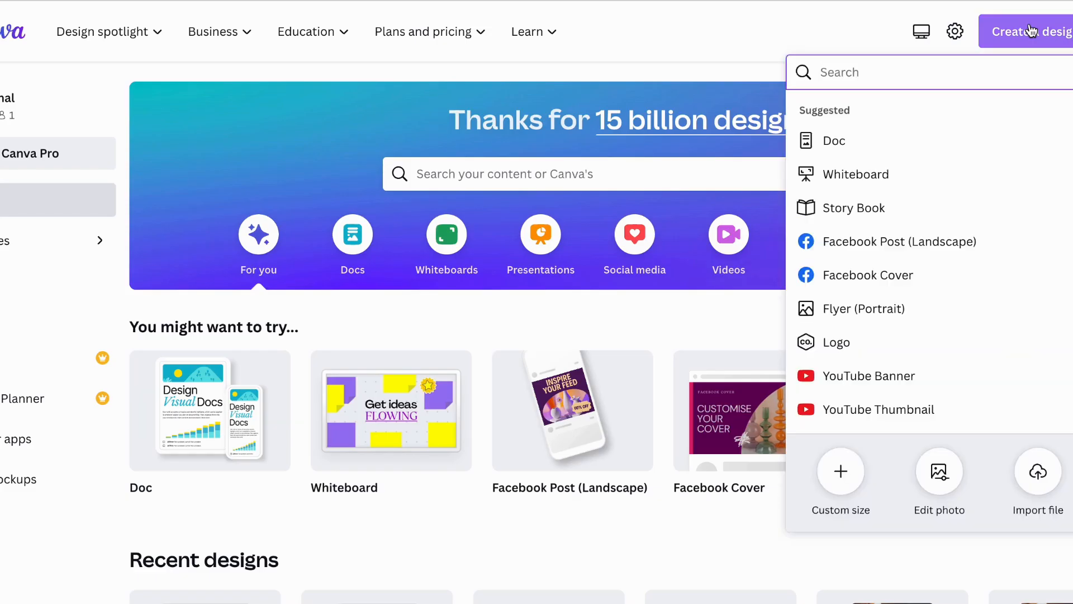
Switch to Canva, create a custom 10.306 × 8.25 in design and enlarge the KDP cover template image to fill the page.
click(844, 471)
text(10.3)
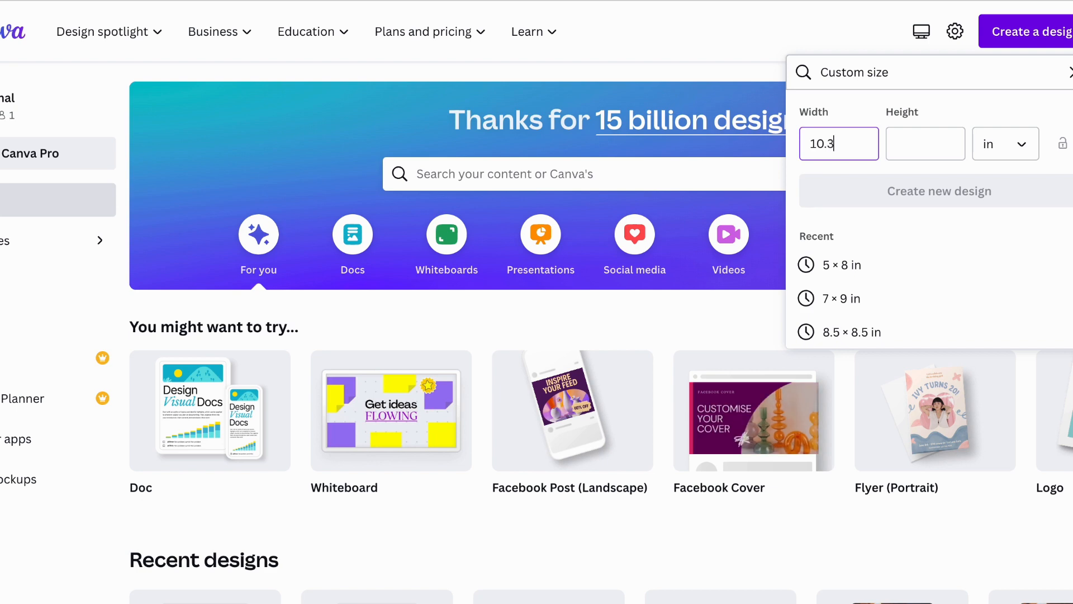
text(06)
click(927, 143)
text(8.25)
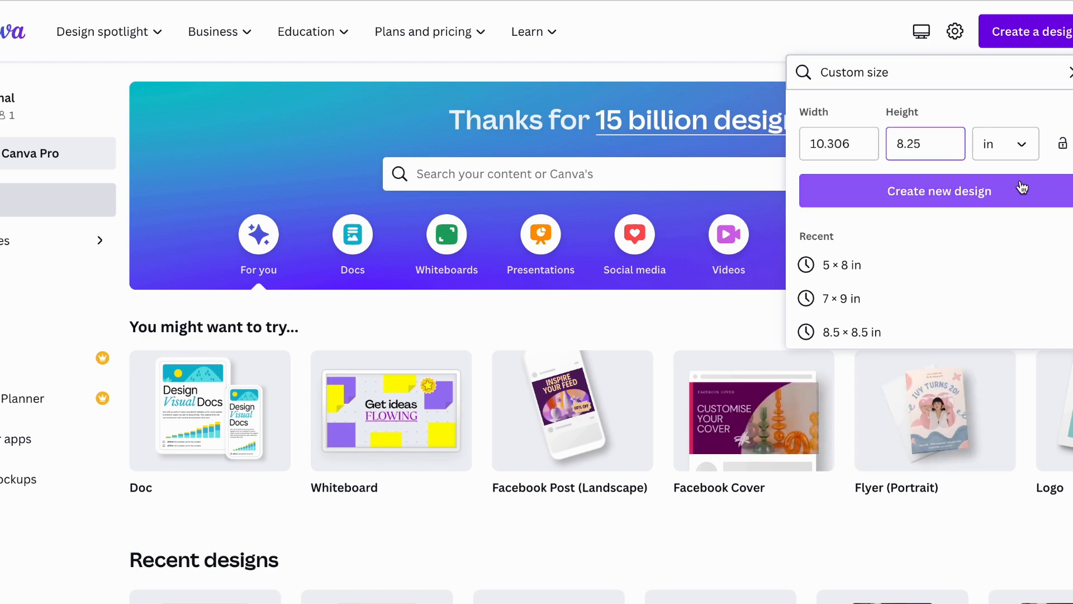
click(1022, 188)
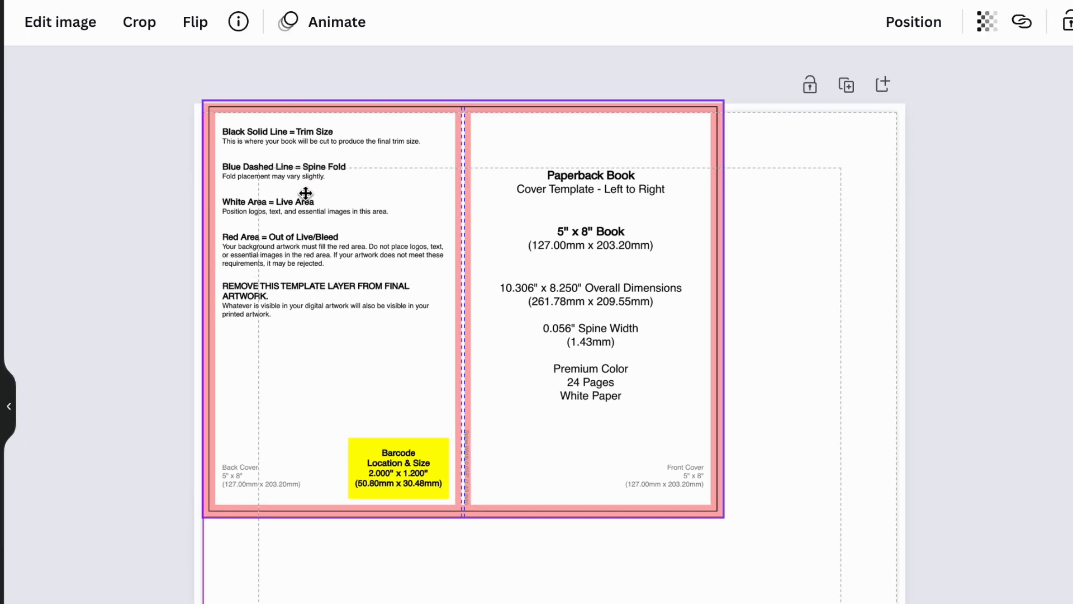
drag(712, 519, 901, 603)
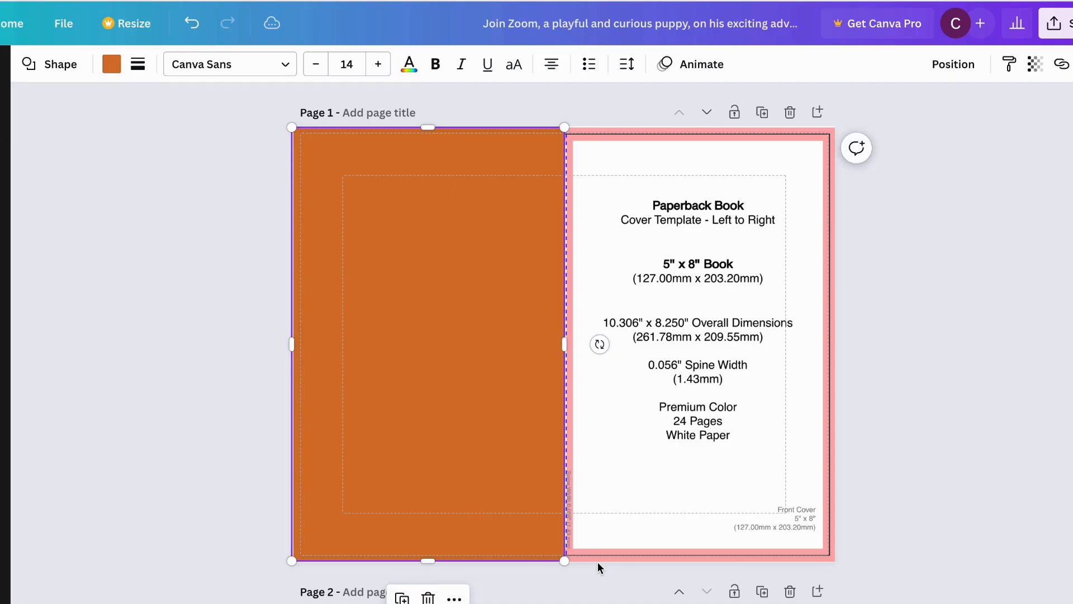
Copy the two-puppies image from page 2 onto page 1 and crop it to cover only the front cover half.
scroll(598, 562, down, 2)
click(683, 571)
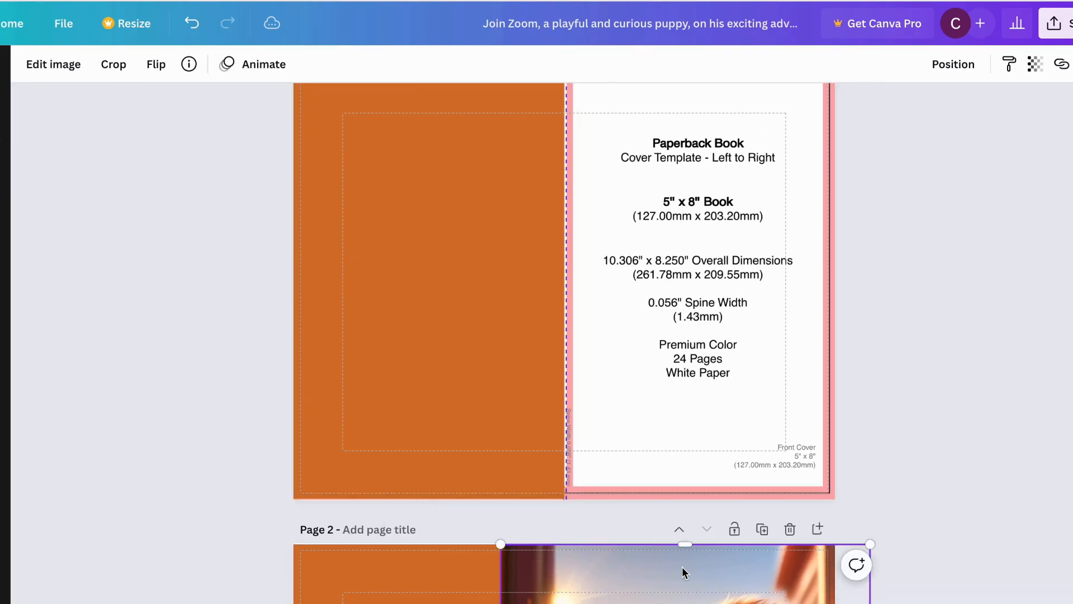
scroll(683, 571, up, 2)
key(ctrl+v)
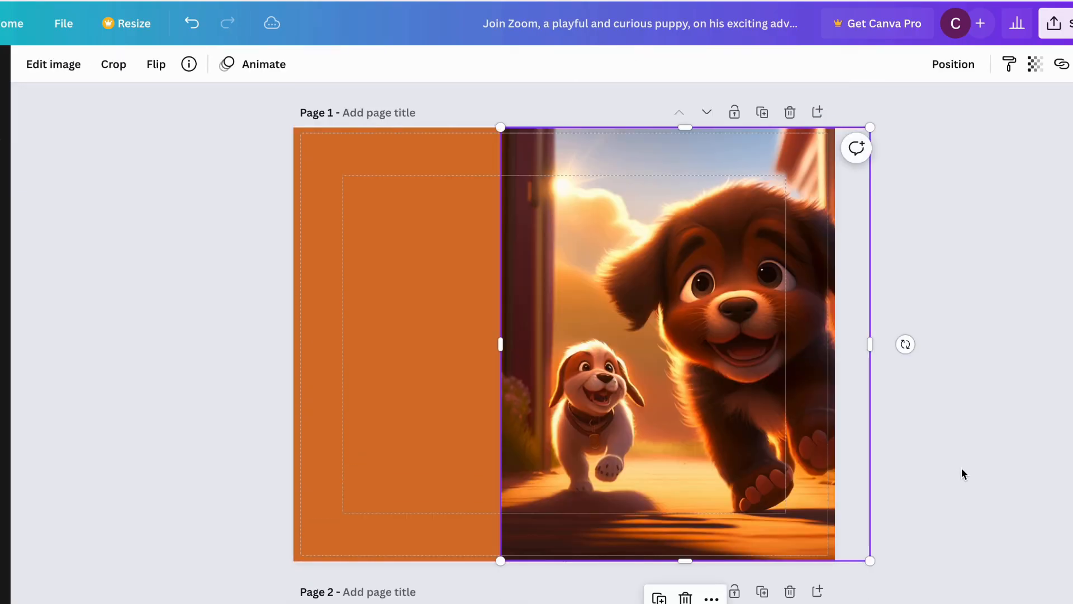
drag(501, 344, 571, 343)
click(987, 387)
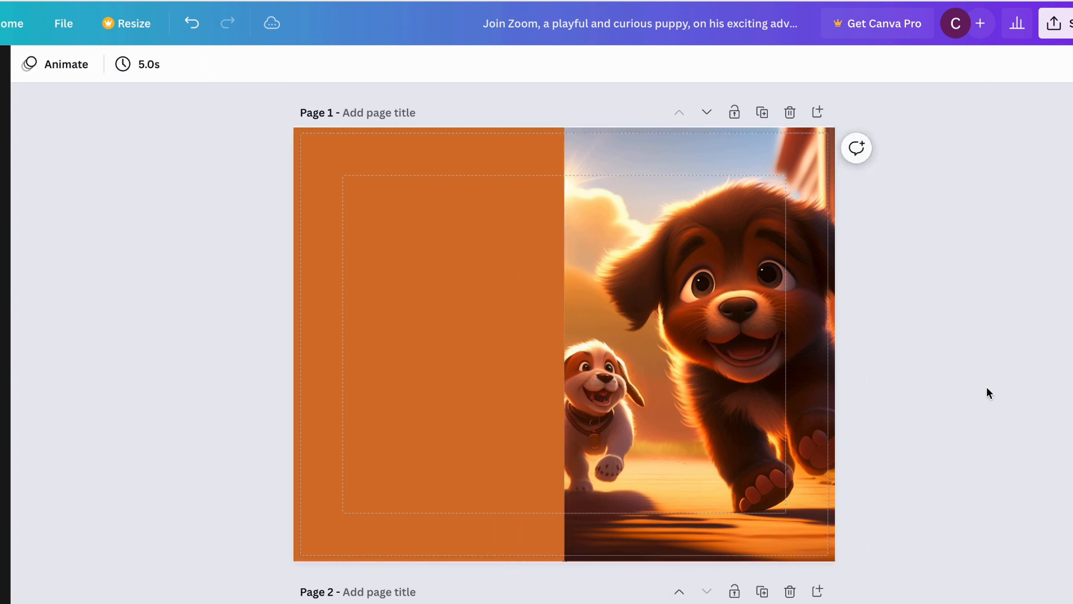
key(ctrl+v)
key(ctrl+v)
click(988, 285)
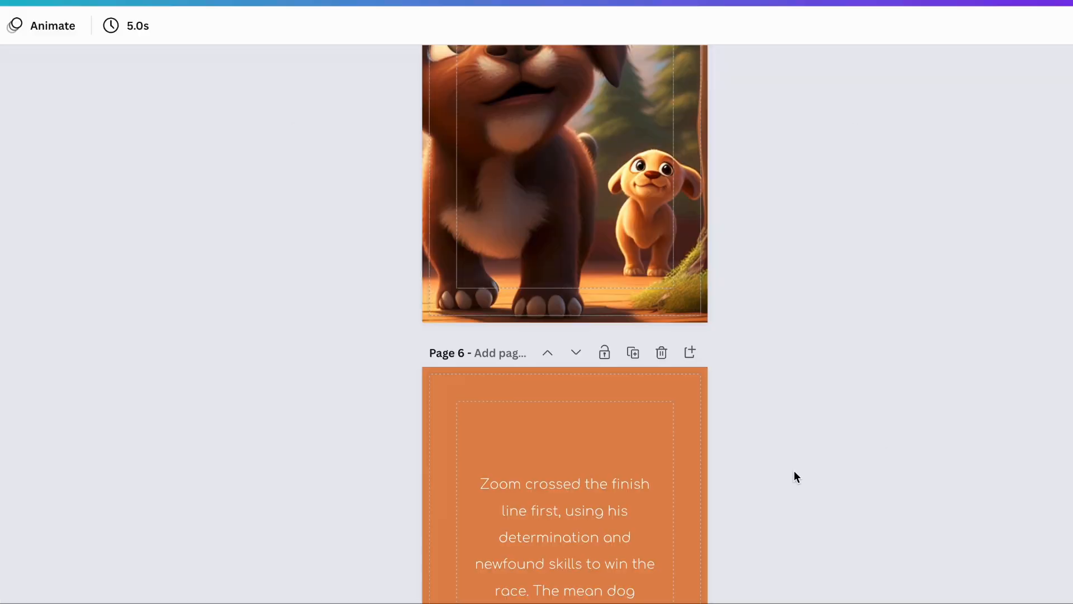
Scan the illustrated interior pages and choose PDF Print as the download file type for the 24-page book design.
scroll(795, 473, down, 15)
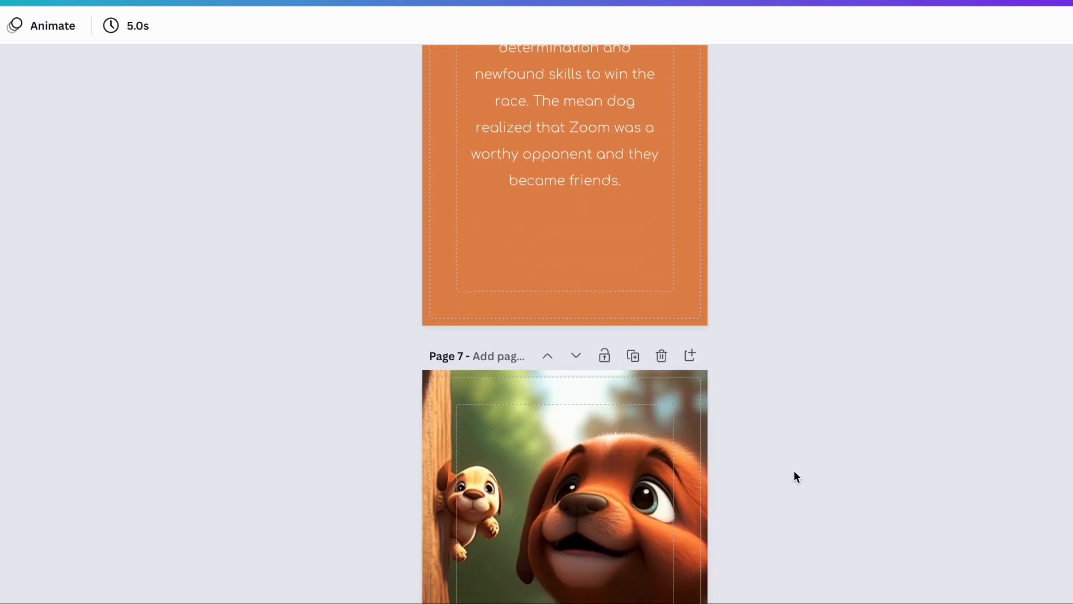
scroll(794, 472, down, 20)
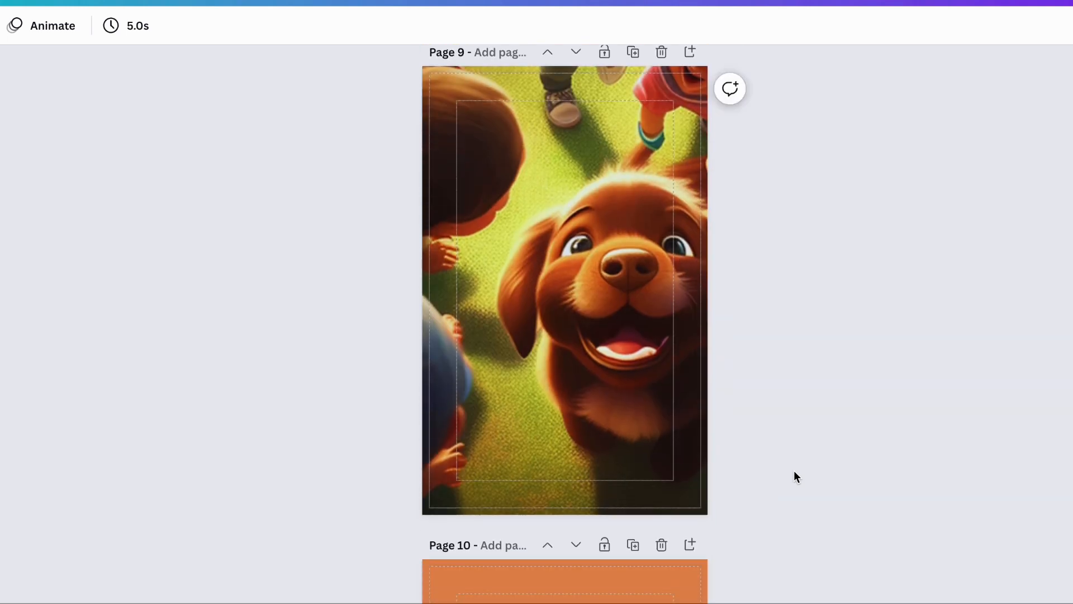
scroll(795, 472, down, 5)
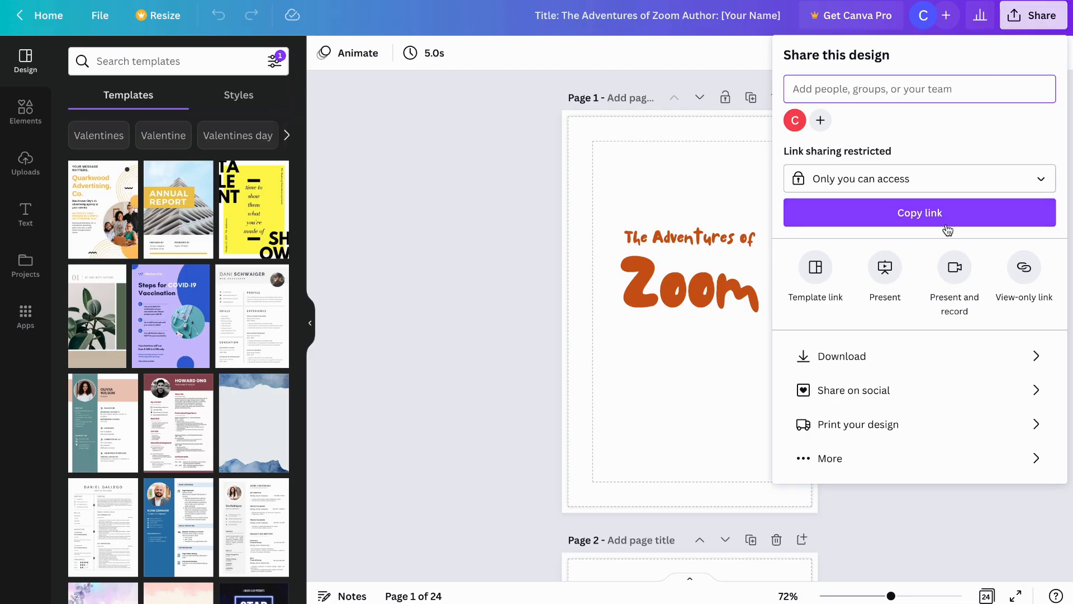
click(937, 352)
click(929, 114)
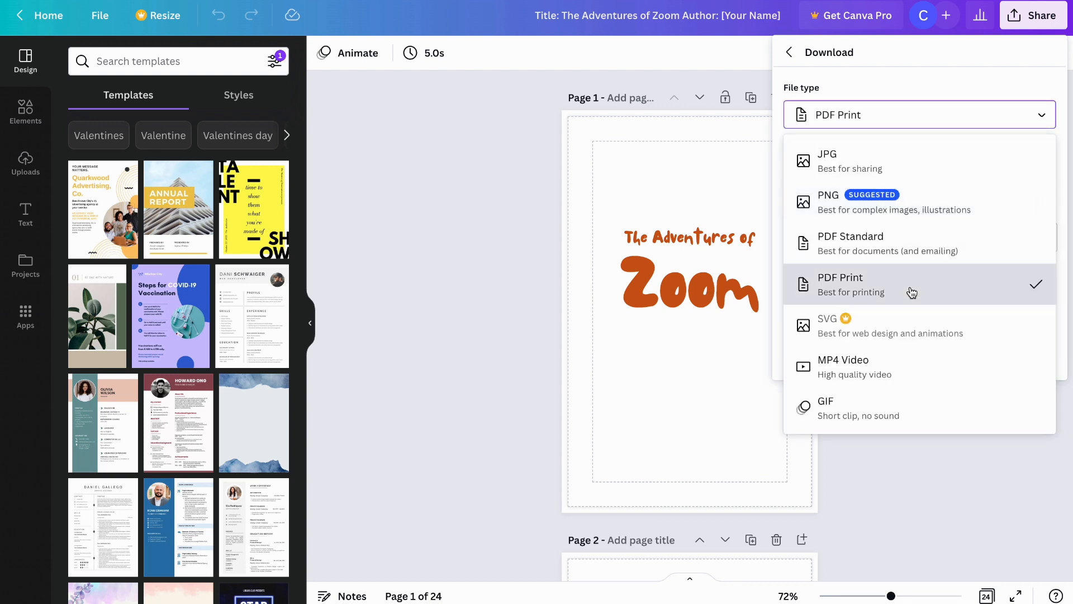
click(855, 280)
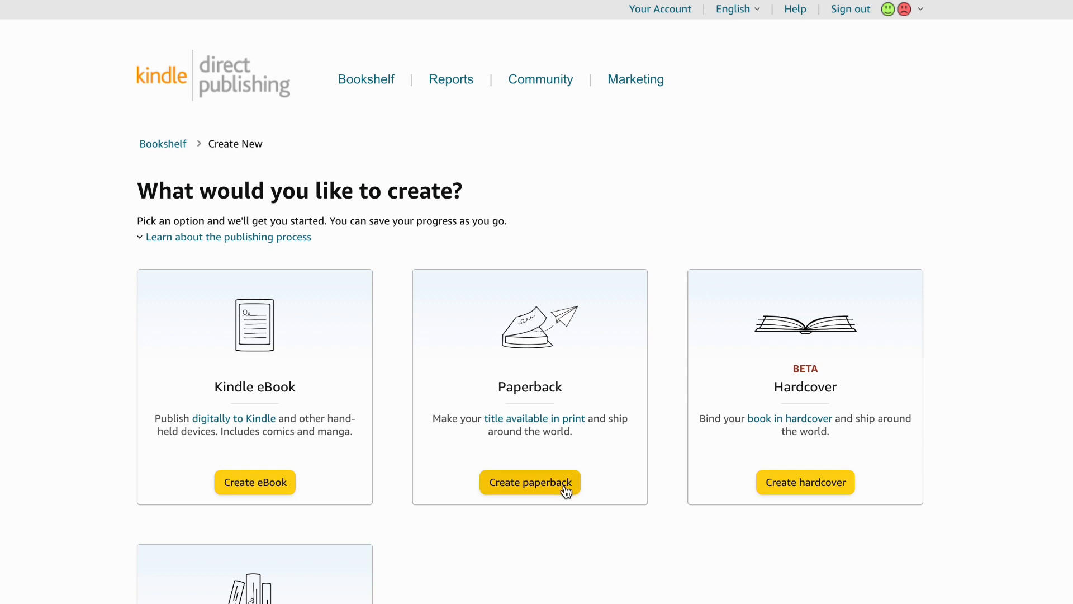
Switch to Kindle Direct Publishing, start a new paperback and enter the book title "The adventures of Zoom".
click(565, 487)
text(The adventures)
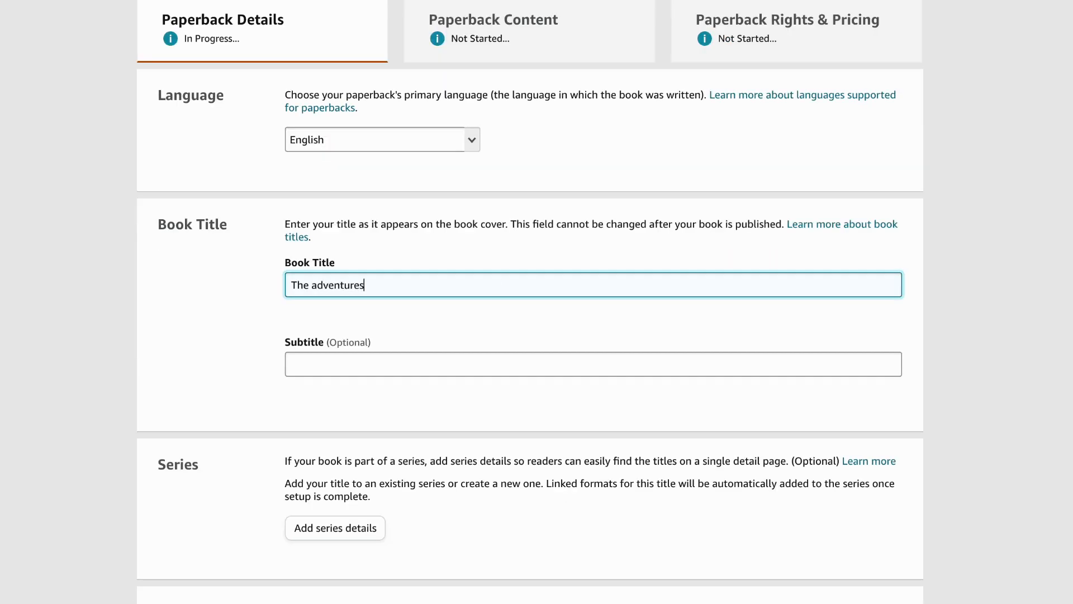
text( of Zoom)
scroll(489, 297, down, 10)
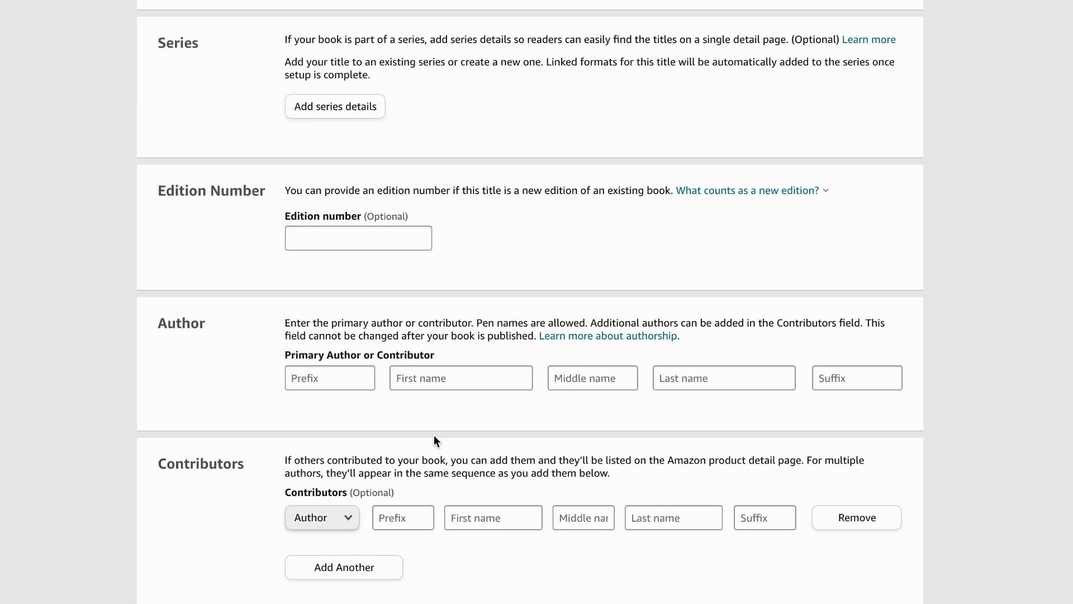
scroll(434, 436, down, 1)
scroll(434, 437, down, 15)
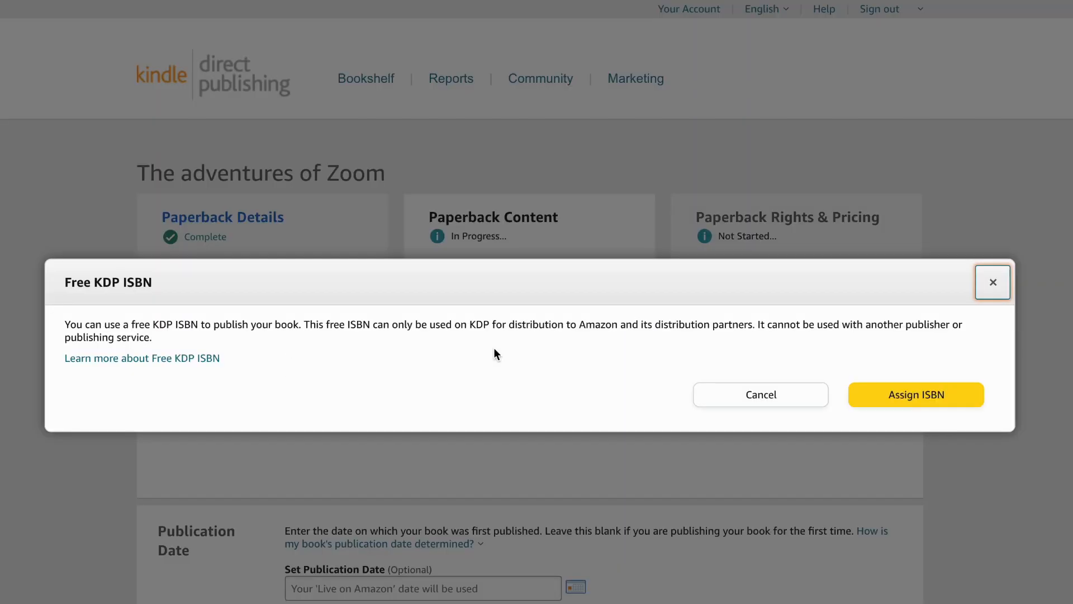
Dismiss the free KDP ISBN dialog and set the print options to standard color interior with white paper and a different trim size.
click(993, 282)
scroll(661, 539, down, 10)
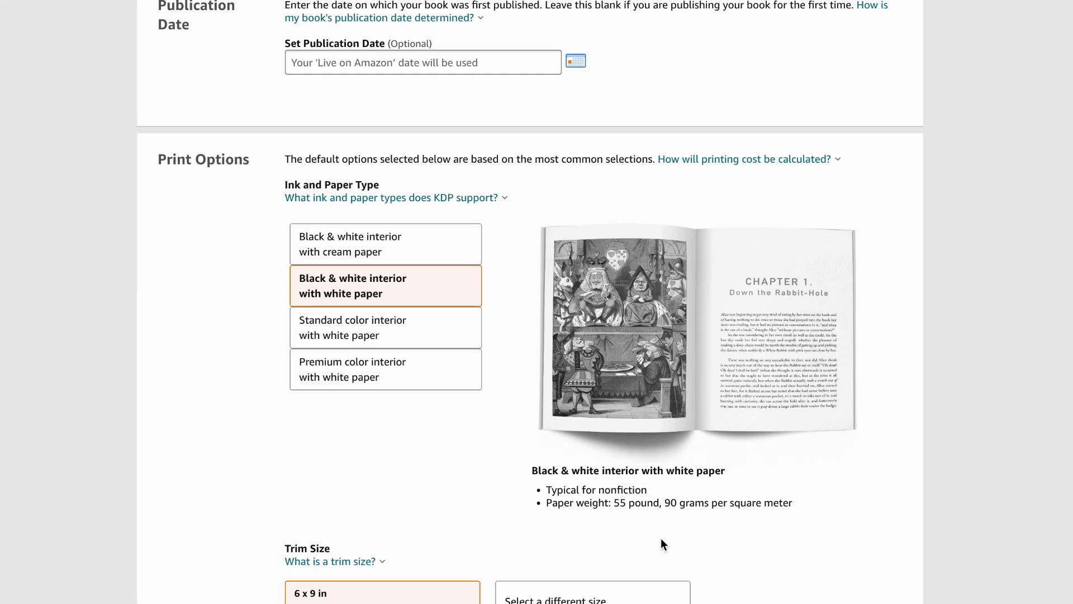
click(371, 281)
scroll(371, 283, down, 5)
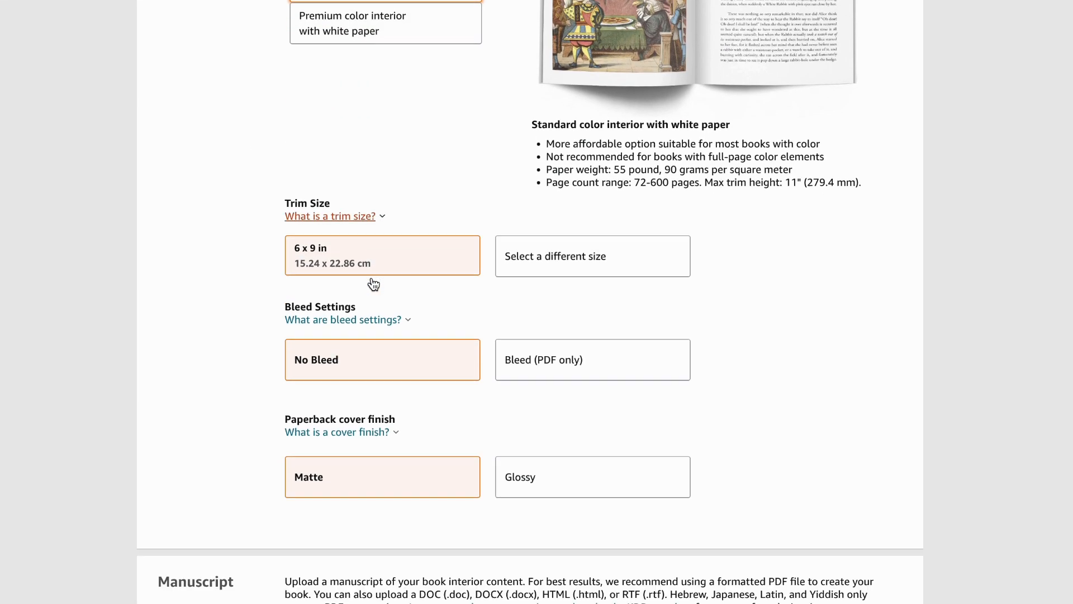
click(570, 274)
click(376, 221)
scroll(458, 259, down, 7)
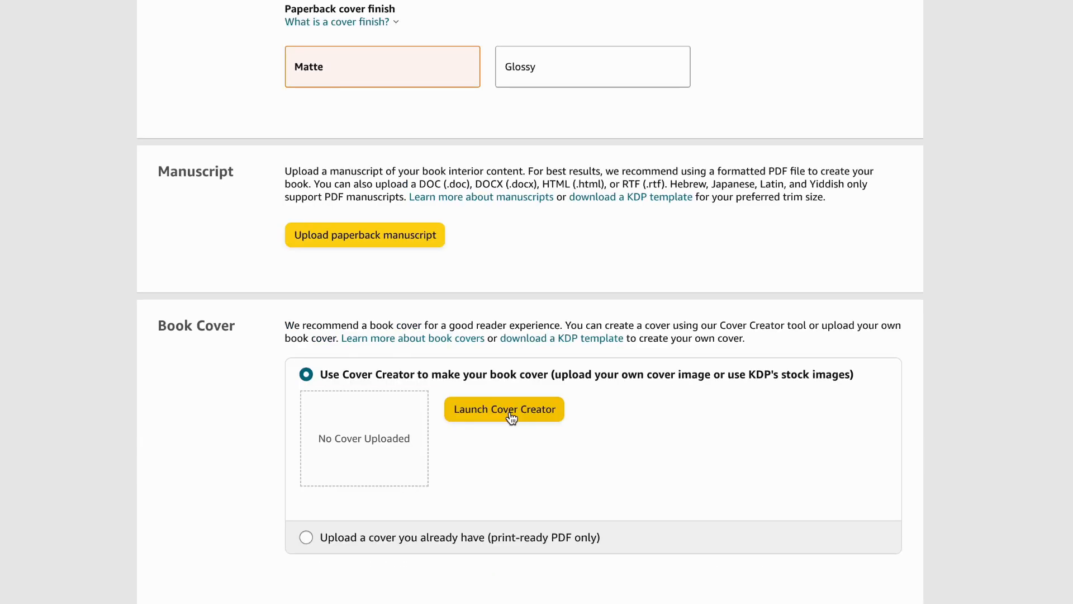
Switch to Amazon and browse the children's book sections for most gifted, new release, most wished for and low-priced titles.
scroll(510, 414, down, 5)
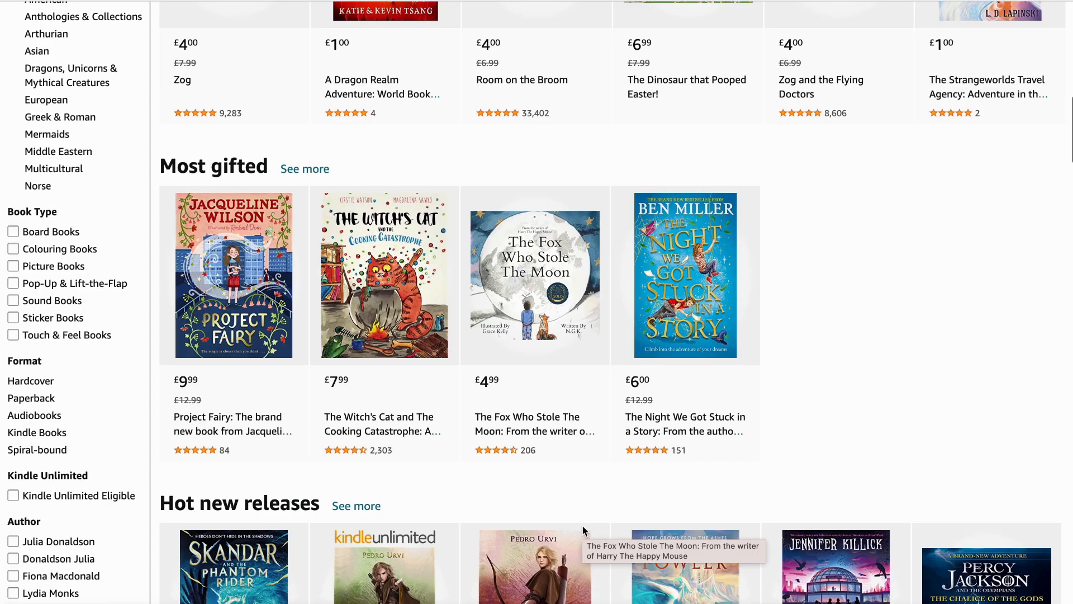
scroll(583, 526, down, 3)
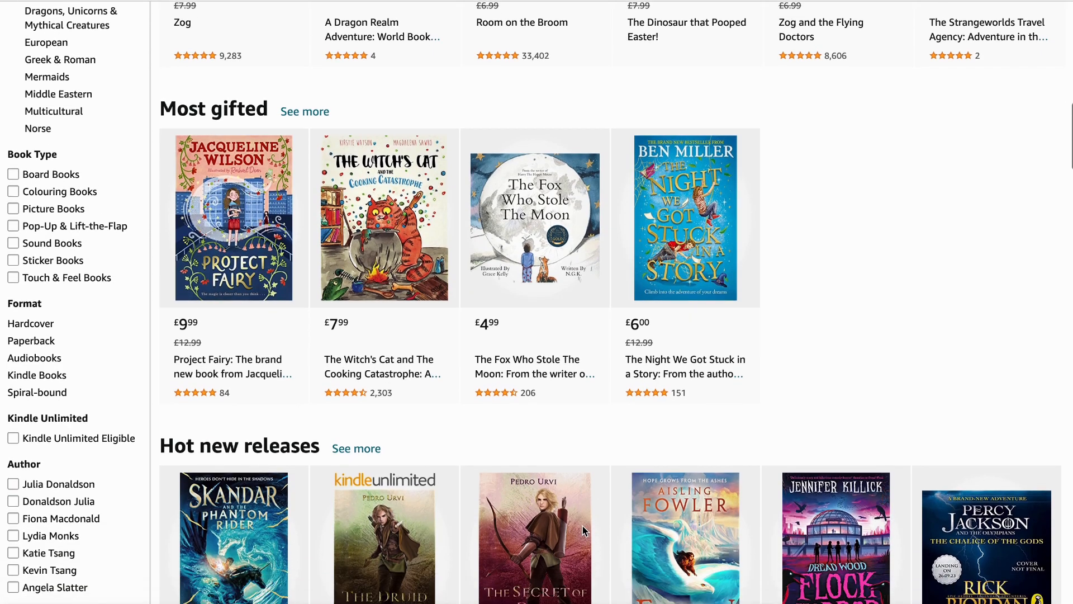
scroll(582, 528, down, 6)
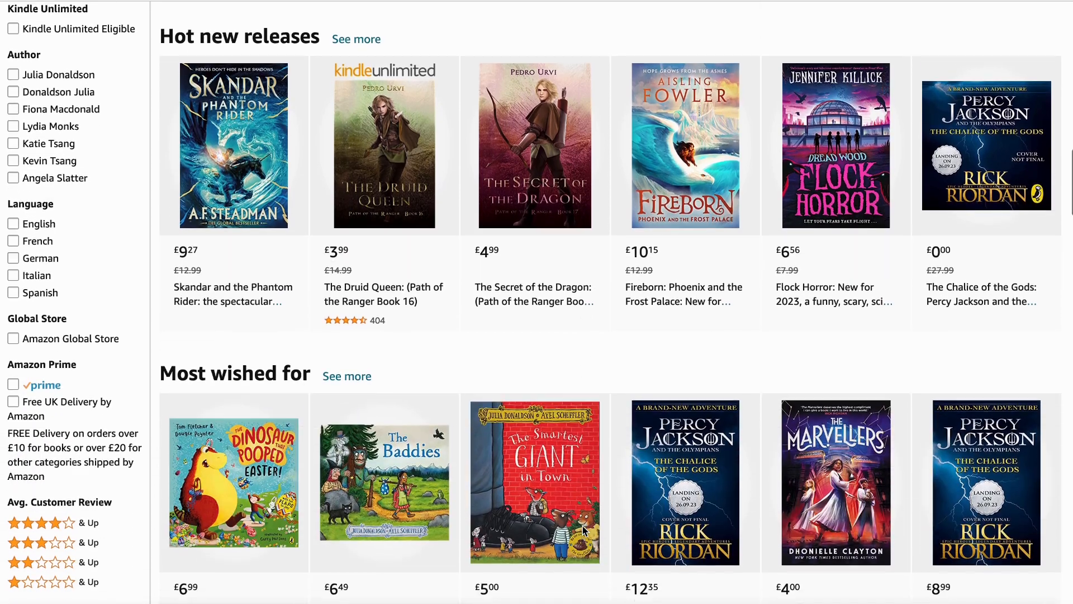
scroll(583, 530, down, 5)
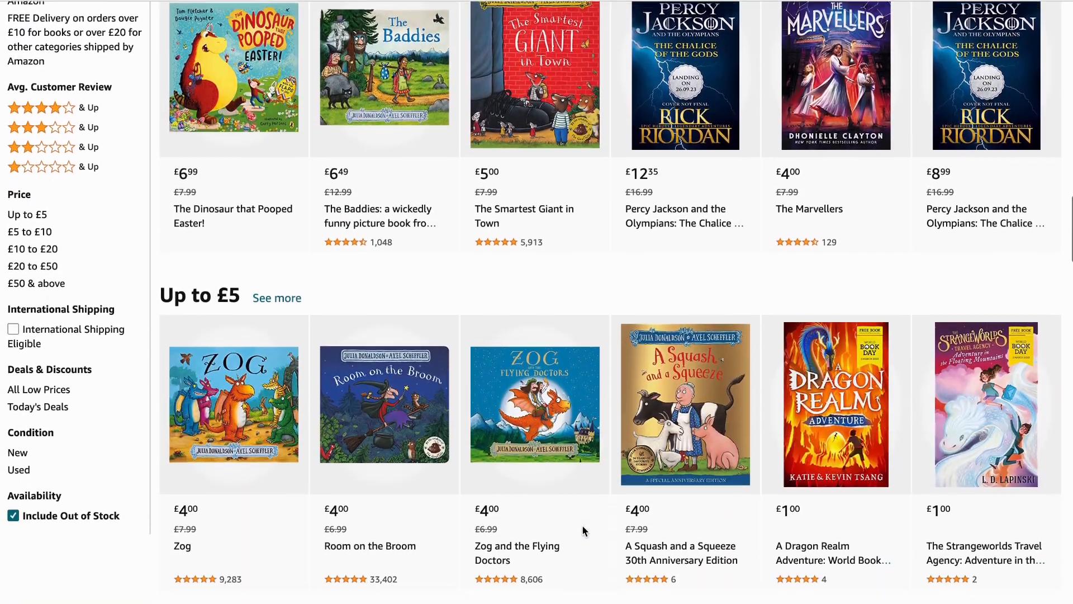